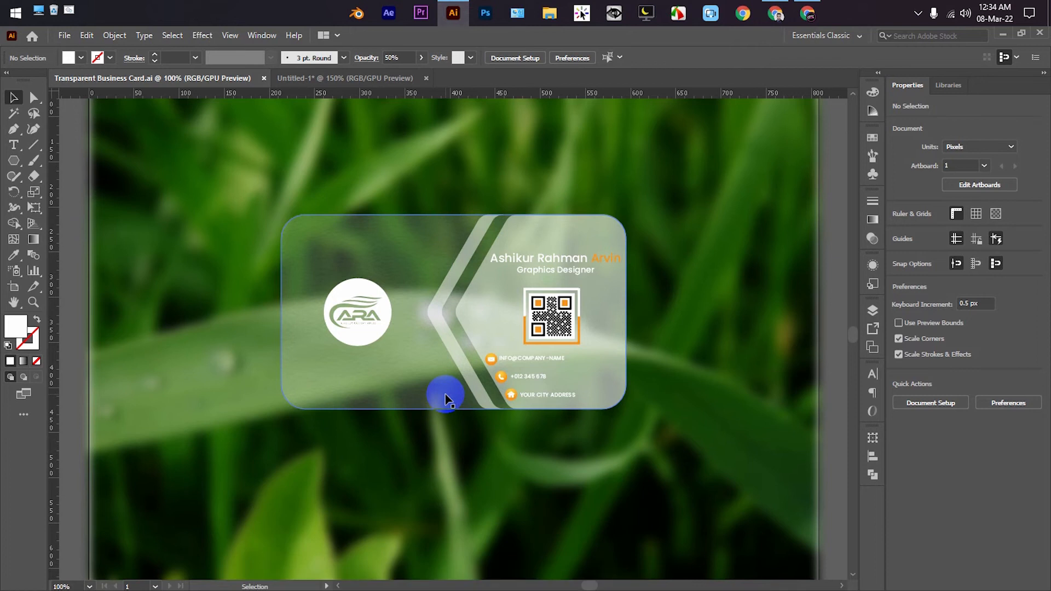
- Create a new document in inches, 3.5 in wide and 2 in high, with a 0.125 in bleed on all sides
left_click(64, 39)
left_click(127, 52)
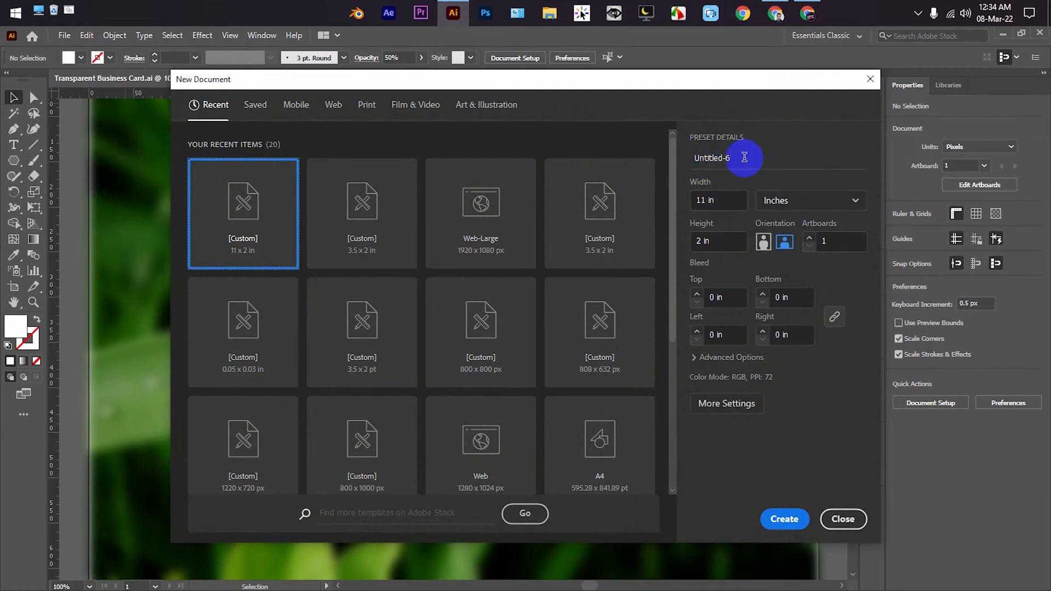
left_click(809, 201)
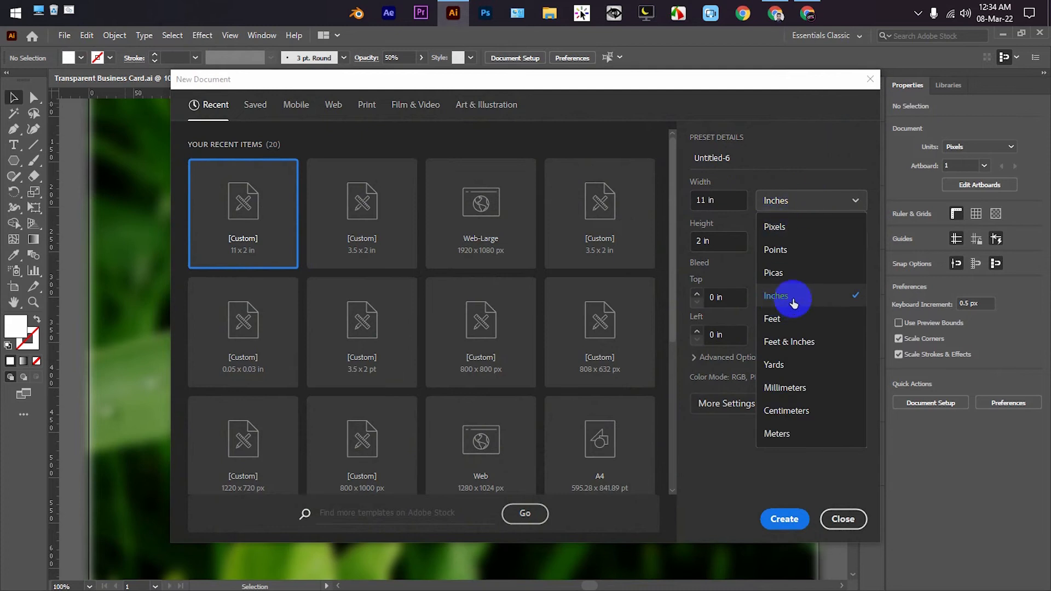
left_click(806, 290)
left_click(723, 202)
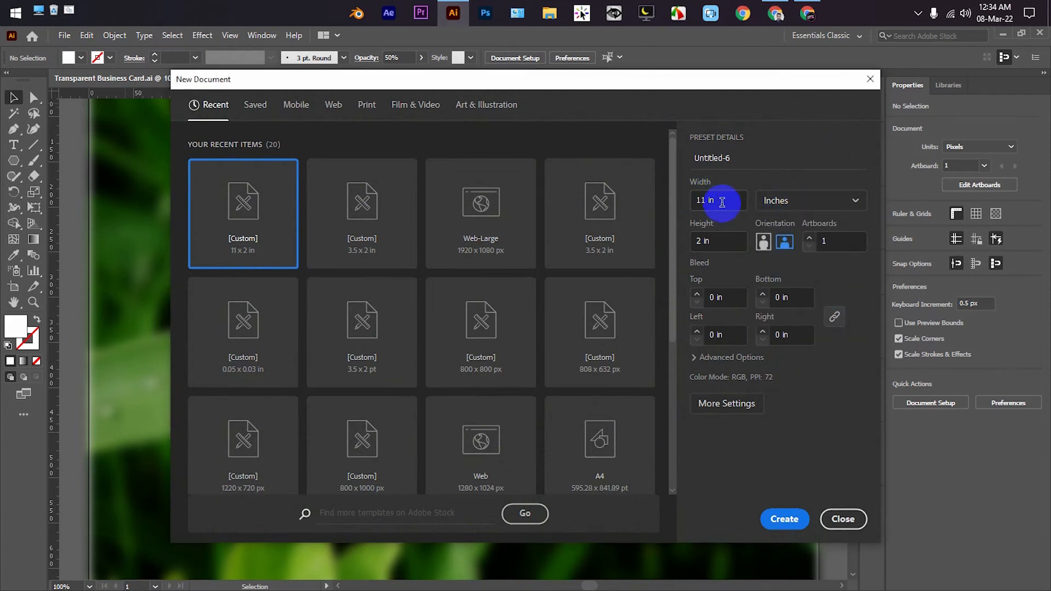
type("3.5")
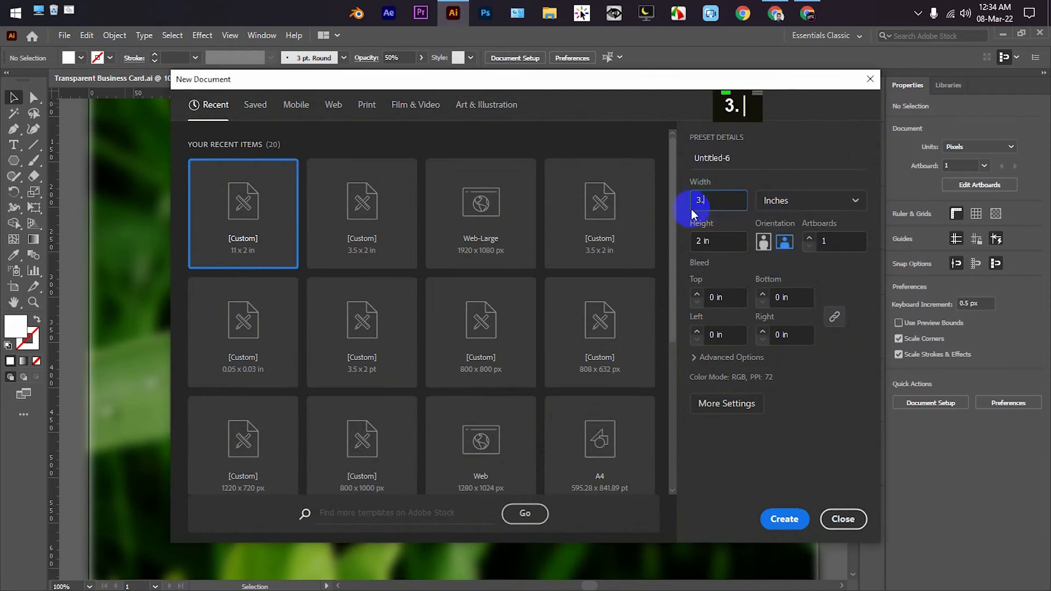
left_click(728, 236)
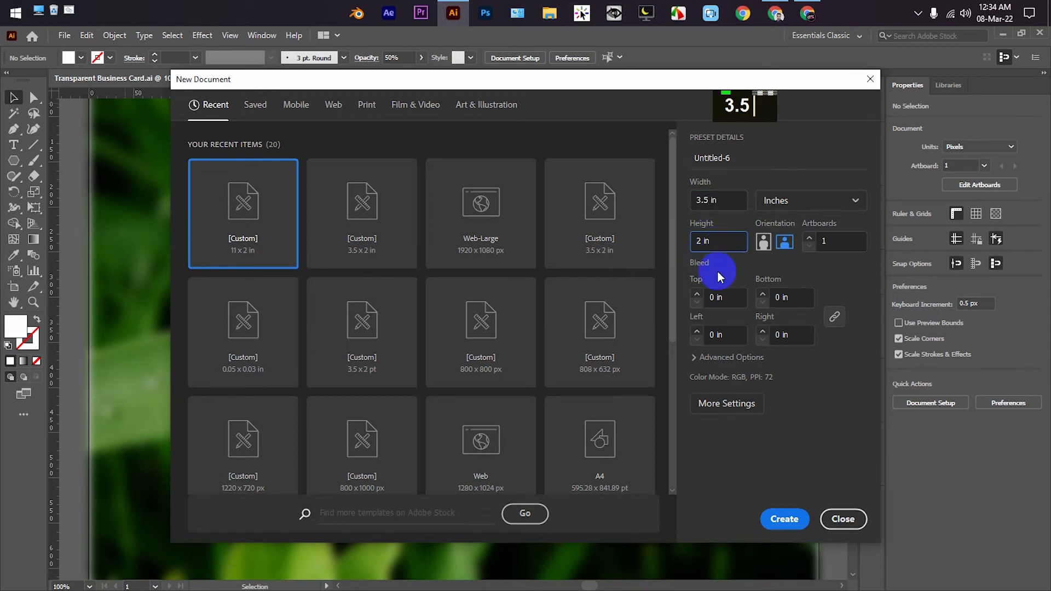
left_click(696, 296)
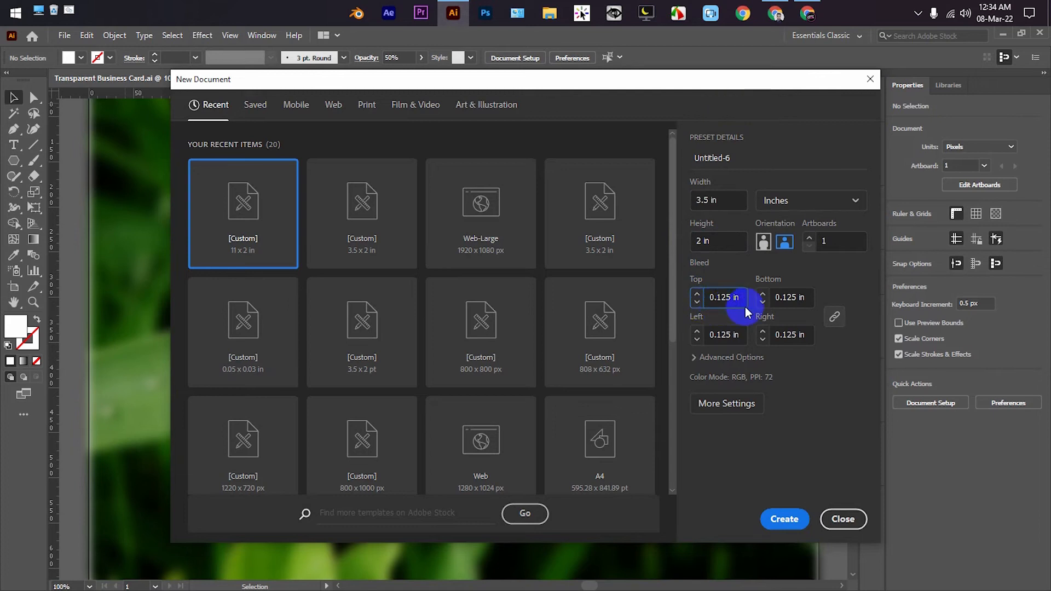
left_click(787, 519)
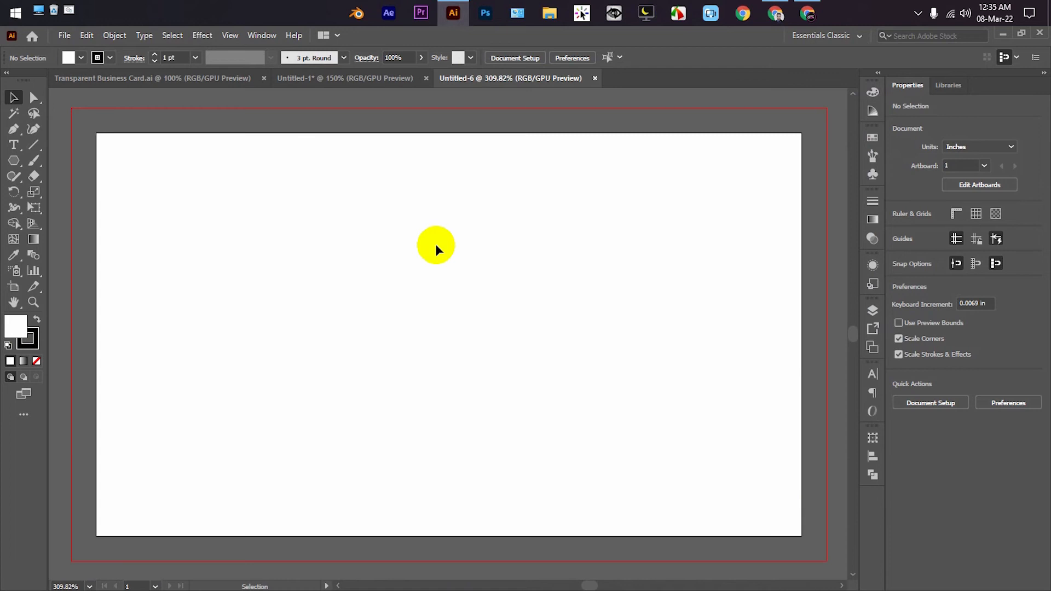
- Draw a rectangle 3.5 in wide and 2 in high with the Rectangle tool
scroll(471, 239, "down", 2, "alt")
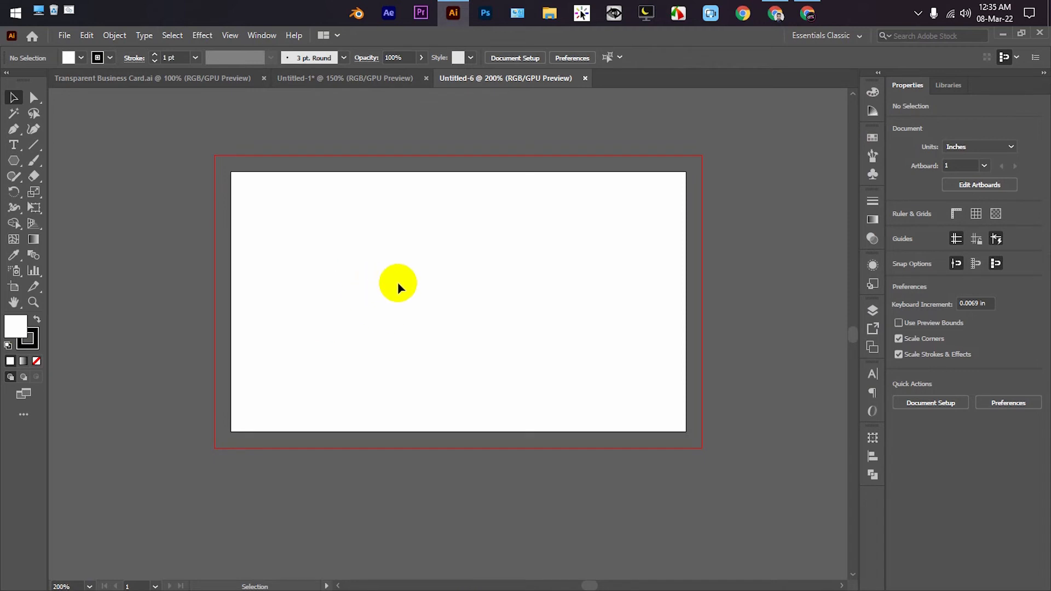
scroll(397, 281, "up", 1)
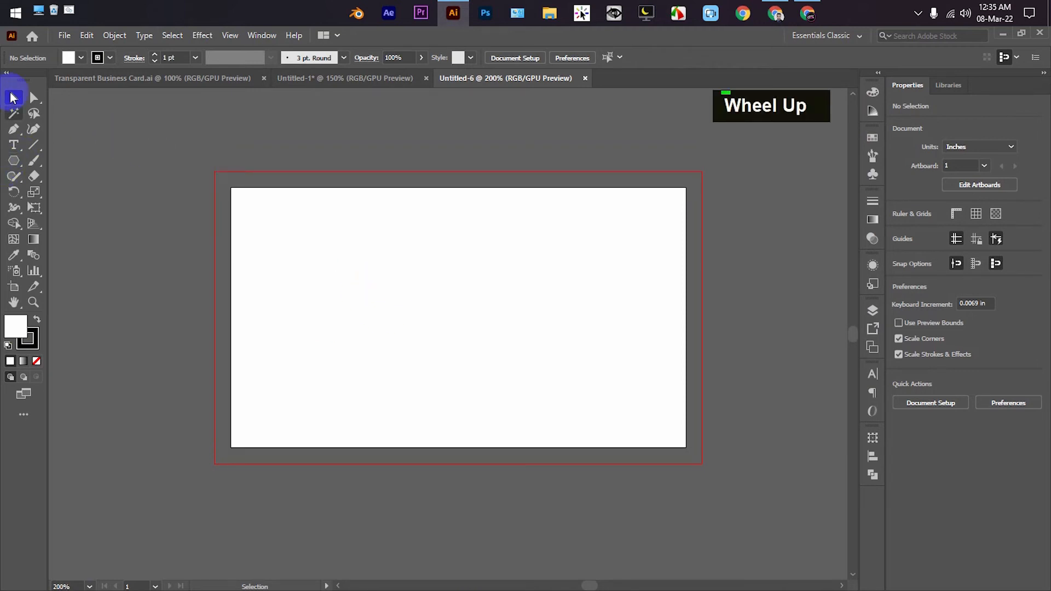
right_click(11, 160)
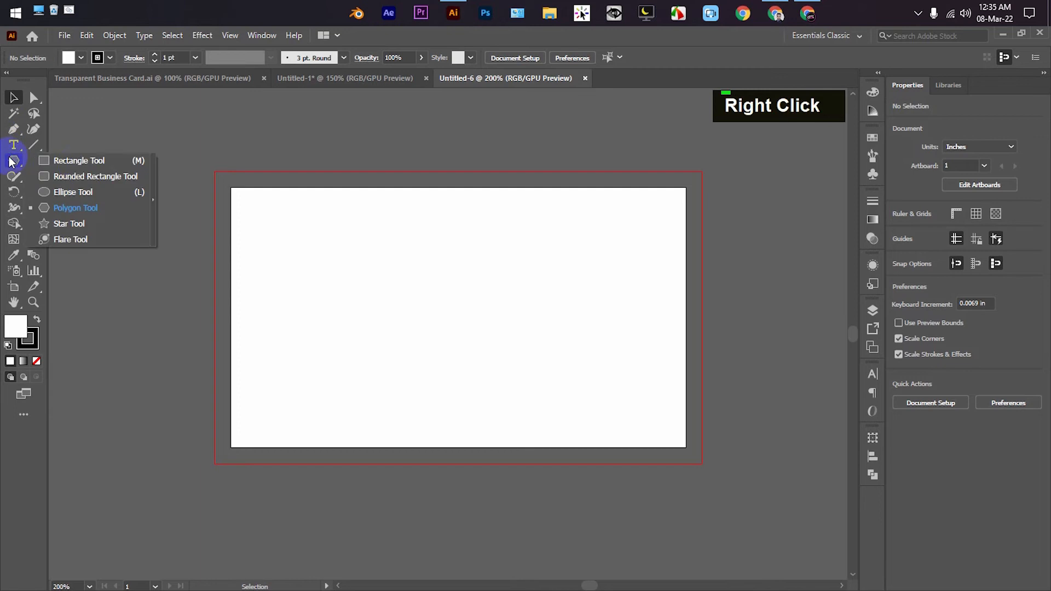
left_click(63, 162)
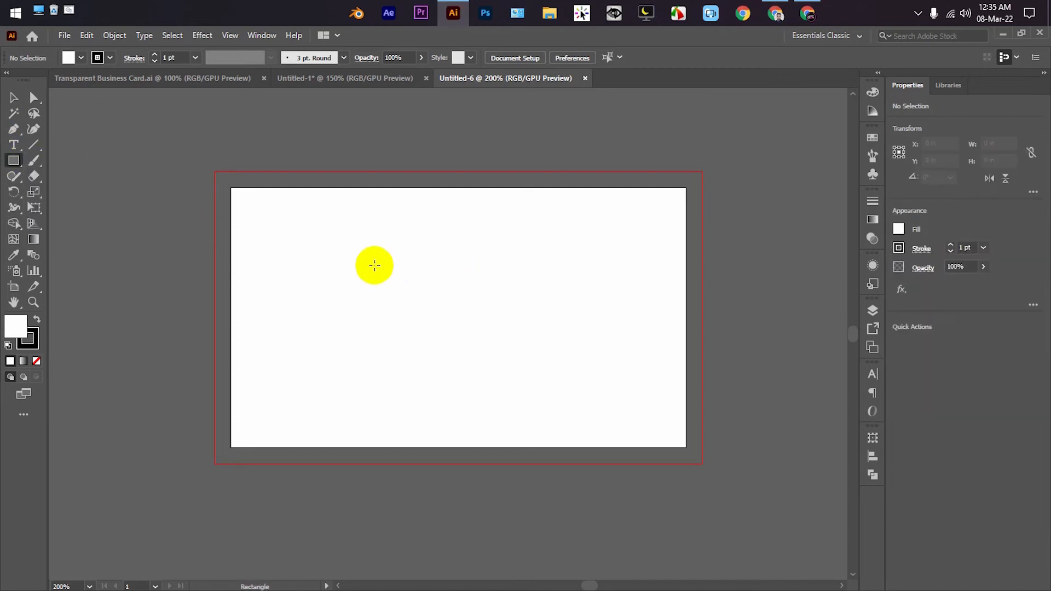
left_click(374, 265)
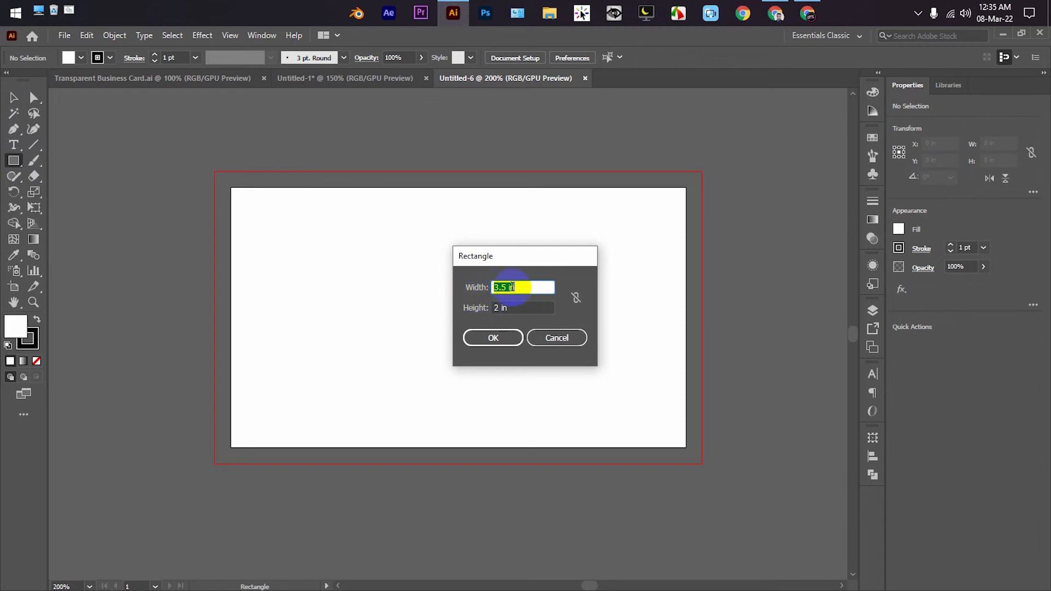
left_click(493, 338)
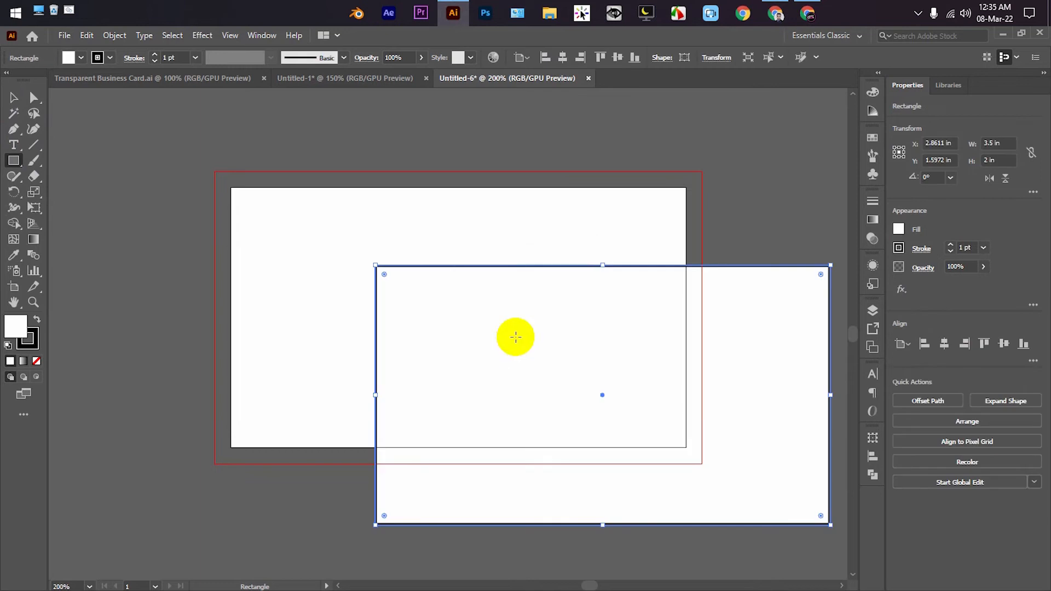
- Remove the rectangle's fill and centre it horizontally and vertically on the artboard
key("v")
left_click_drag(419, 363, 335, 287)
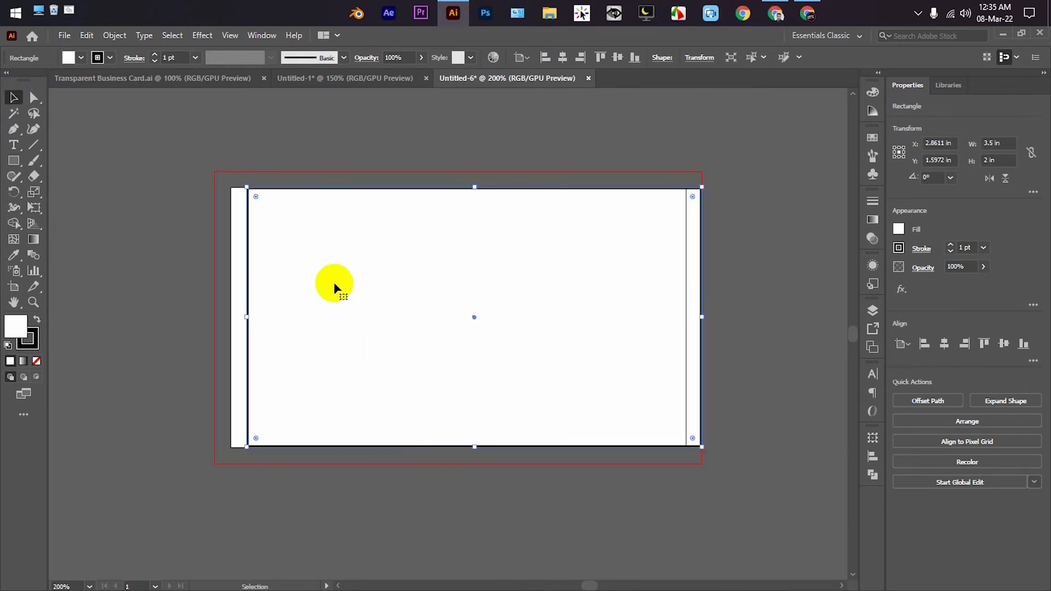
left_click(81, 58)
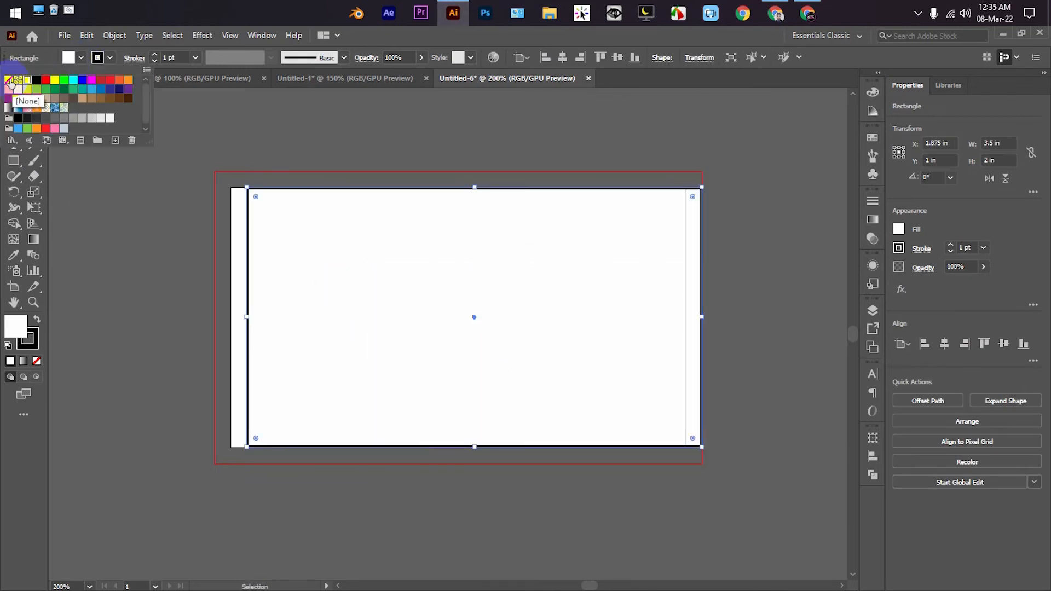
left_click(8, 79)
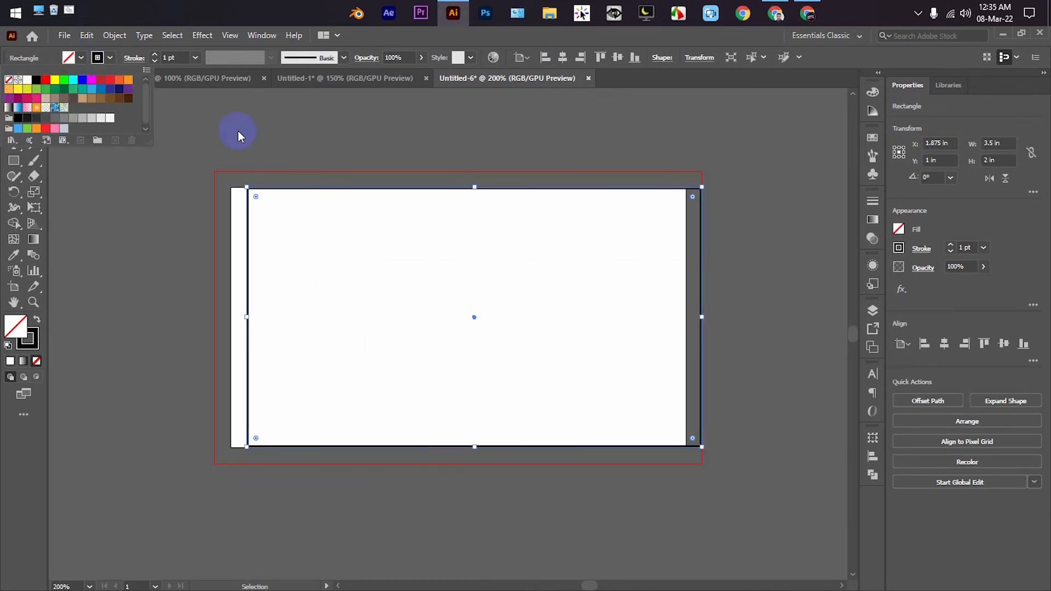
left_click(562, 57)
double_click(618, 58)
left_click(409, 291)
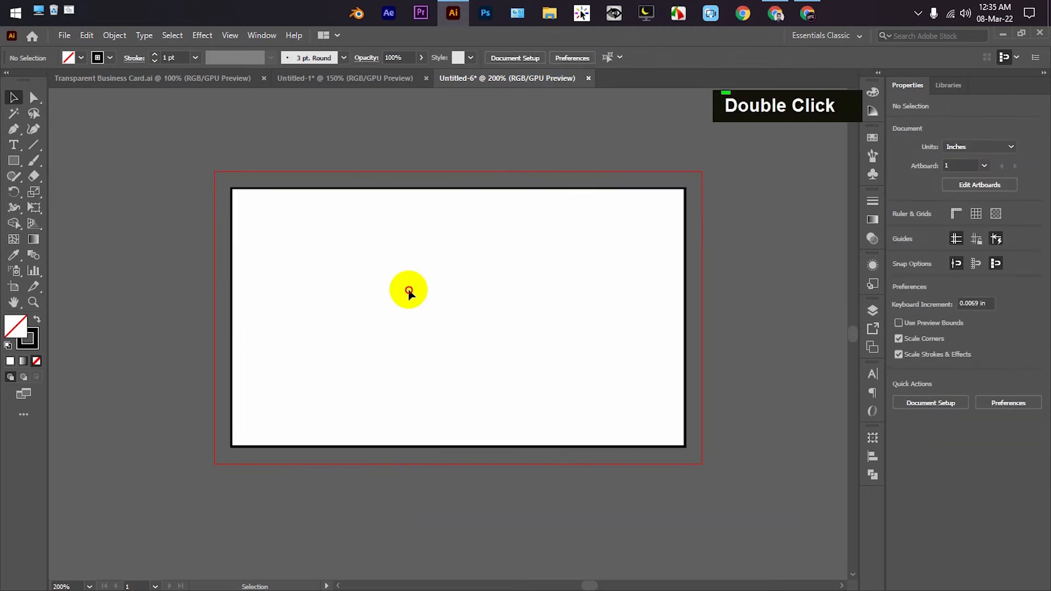
- Offset the rectangle's path by -0.125 in to make a smaller rectangle inside it
left_click(410, 189)
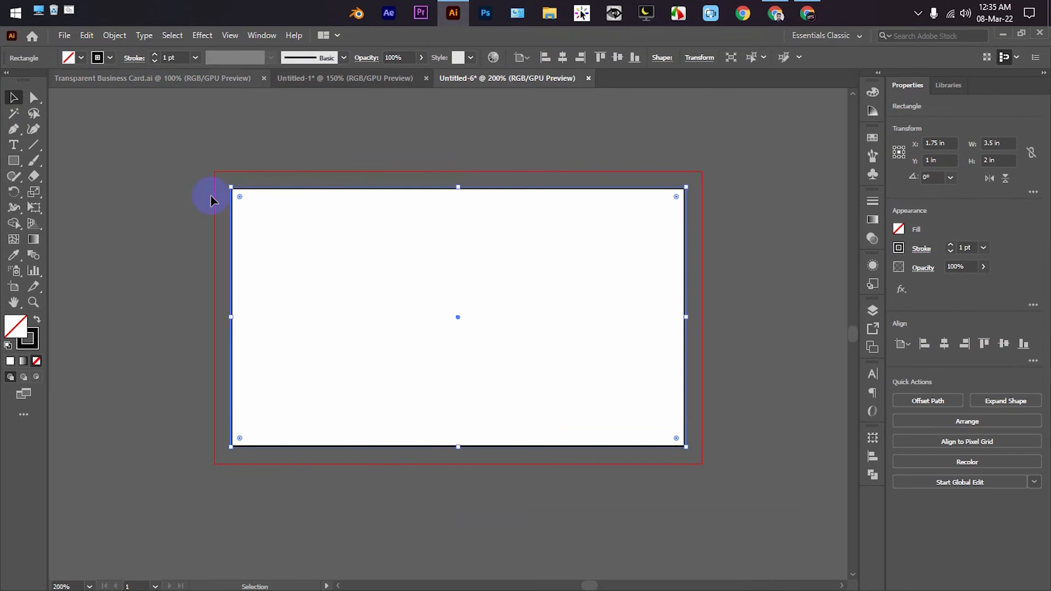
left_click(121, 38)
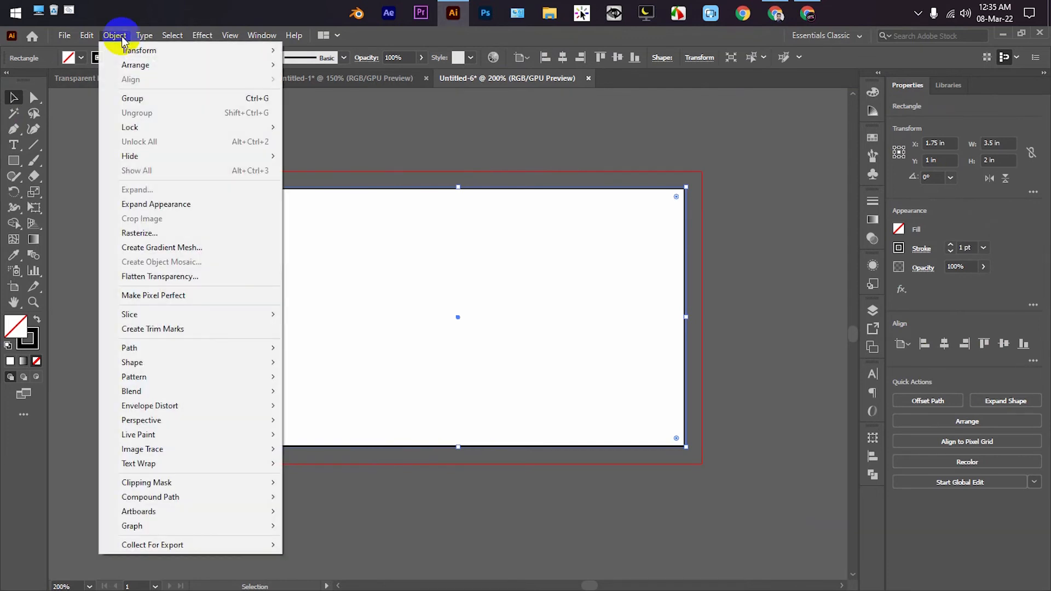
mouse_move(176, 348)
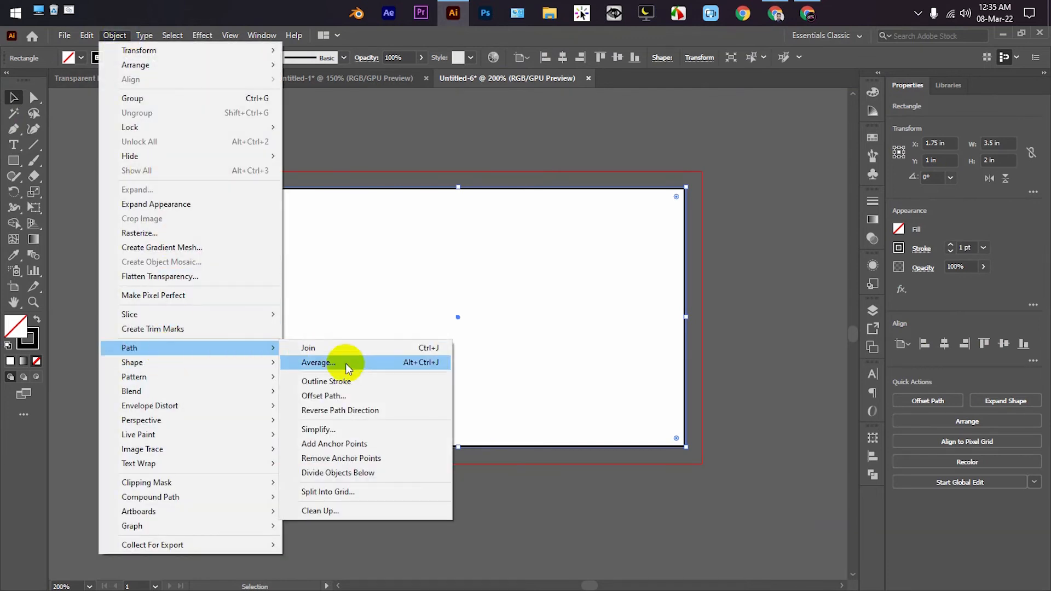
left_click(348, 396)
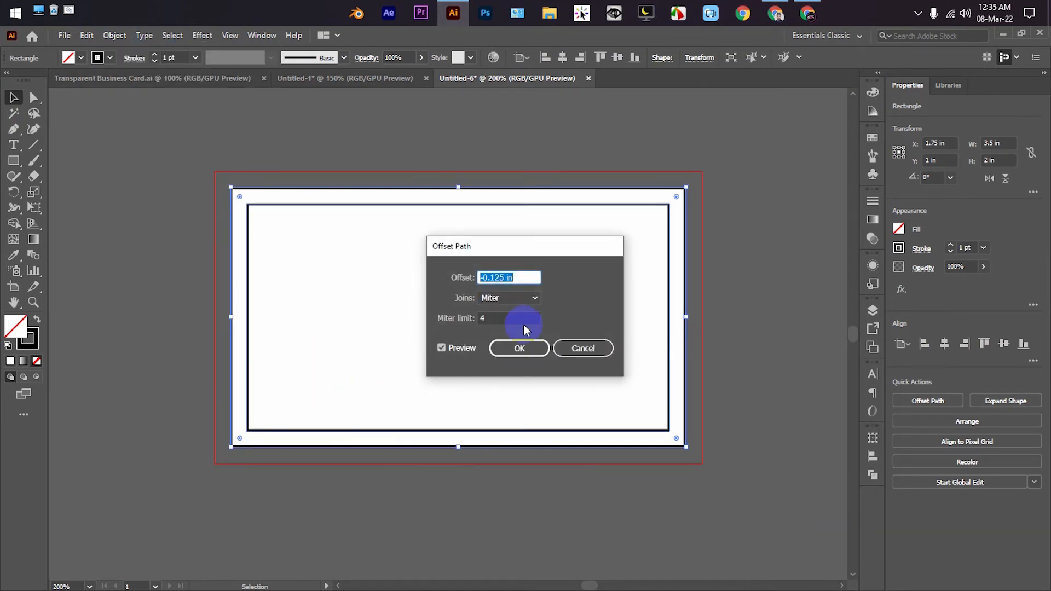
key("BackSpace")
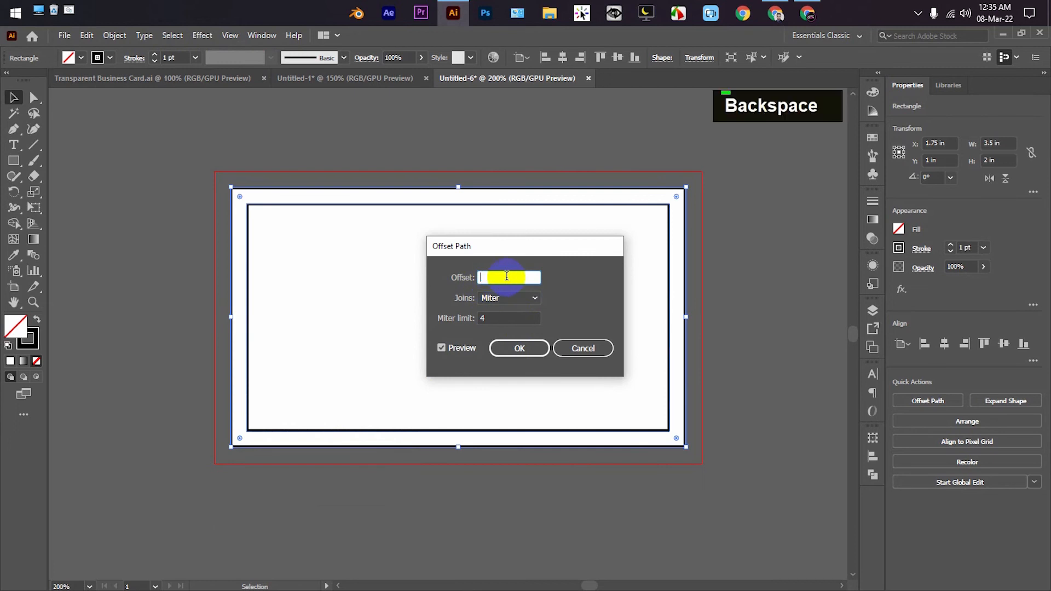
type("-")
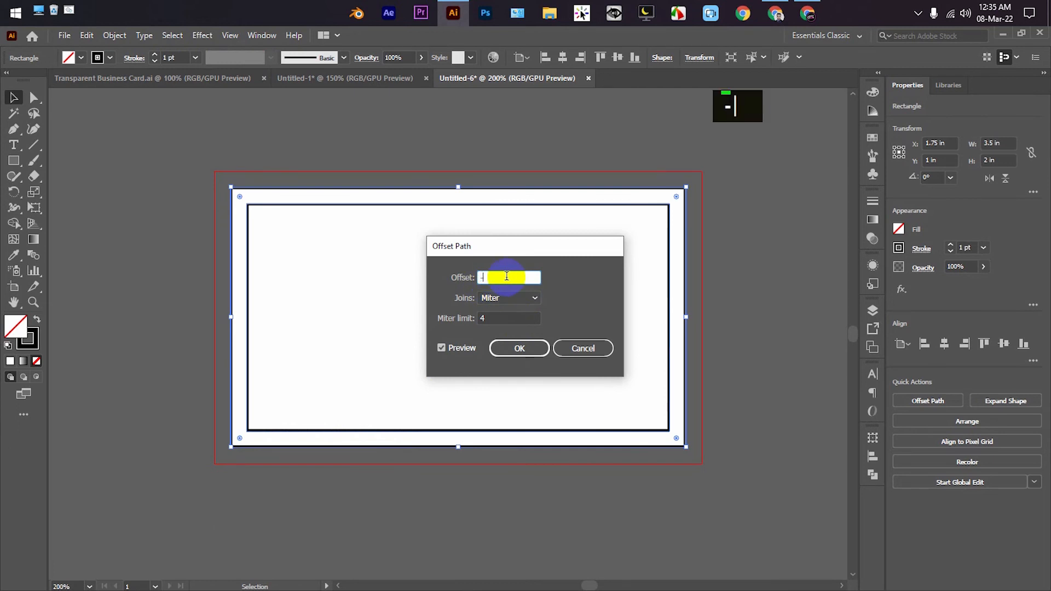
type("0.125")
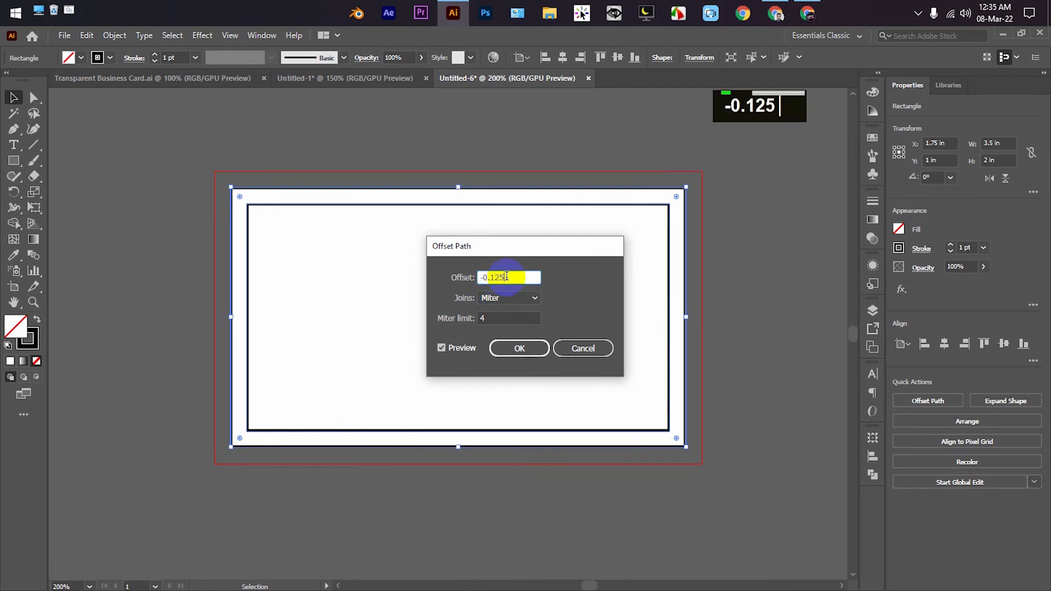
left_click(525, 350)
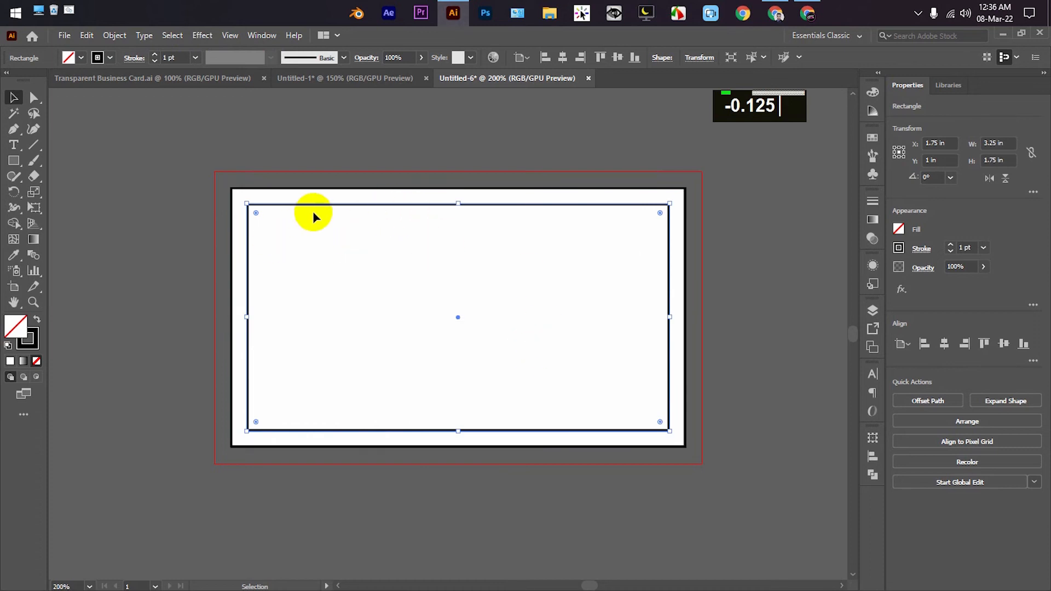
left_click(732, 232)
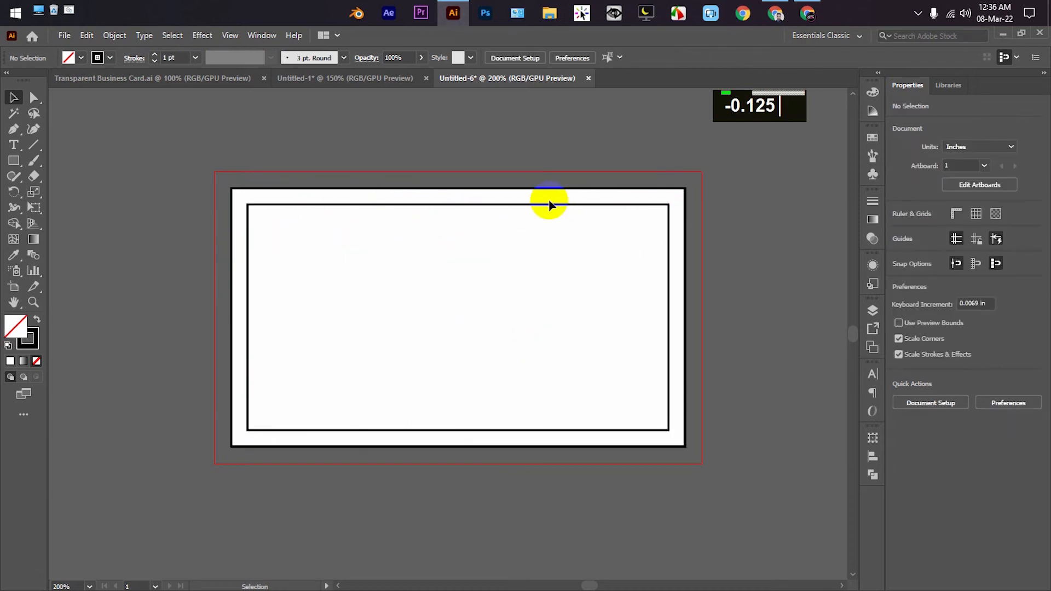
- Convert the inner rectangle into a locked guide and delete the outer rectangle
left_click(541, 209)
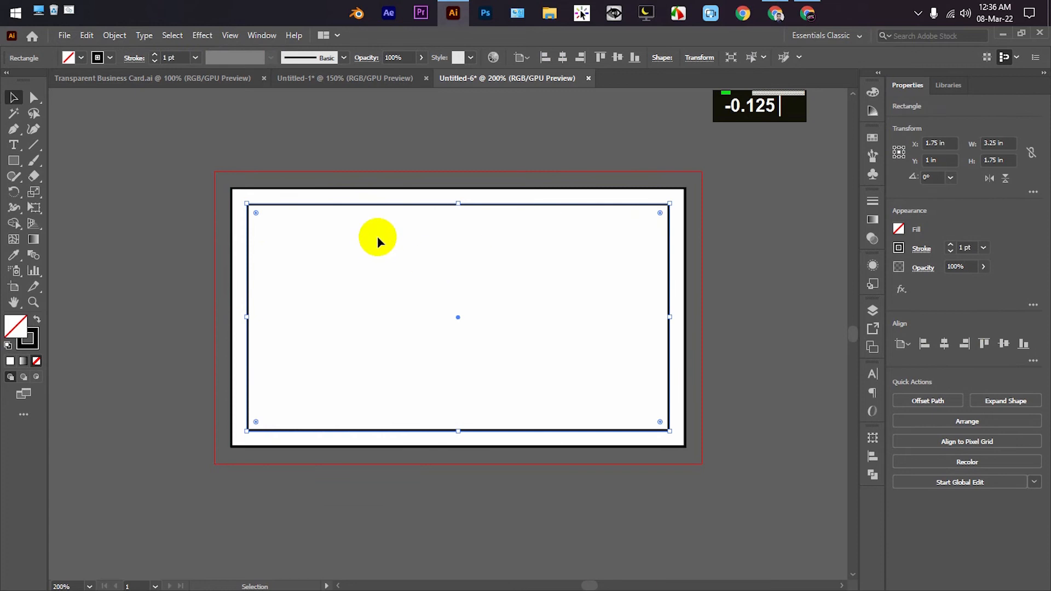
right_click(365, 208)
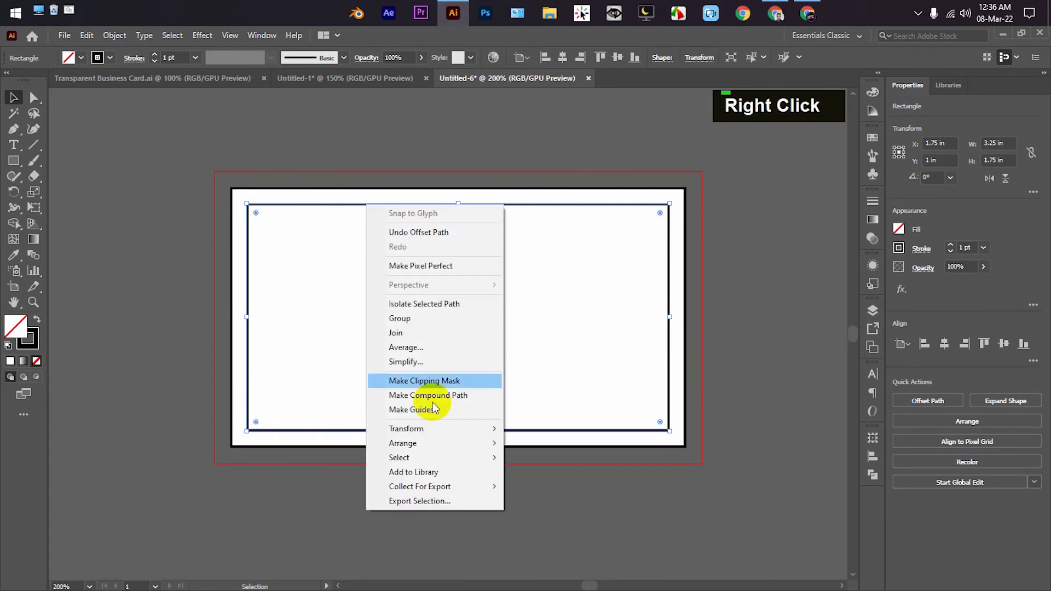
left_click(405, 410)
left_click(748, 286)
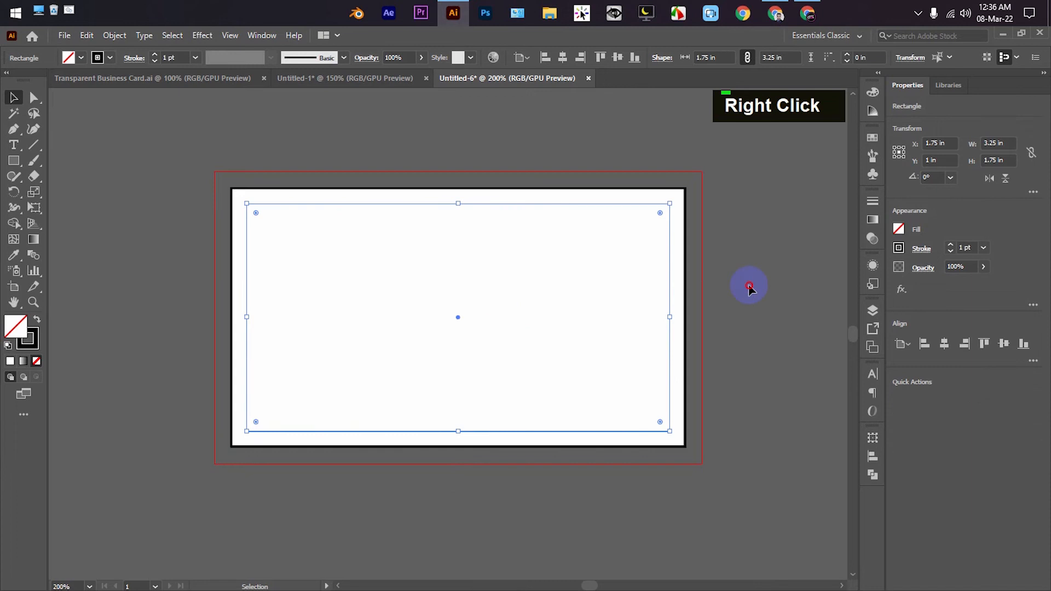
left_click(314, 204)
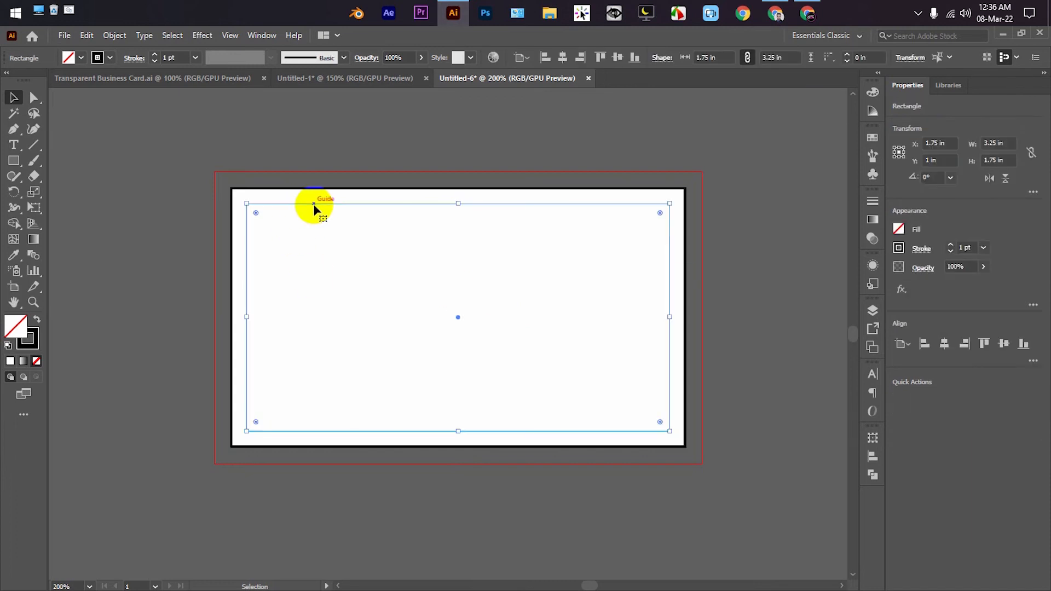
key("ctrl+2")
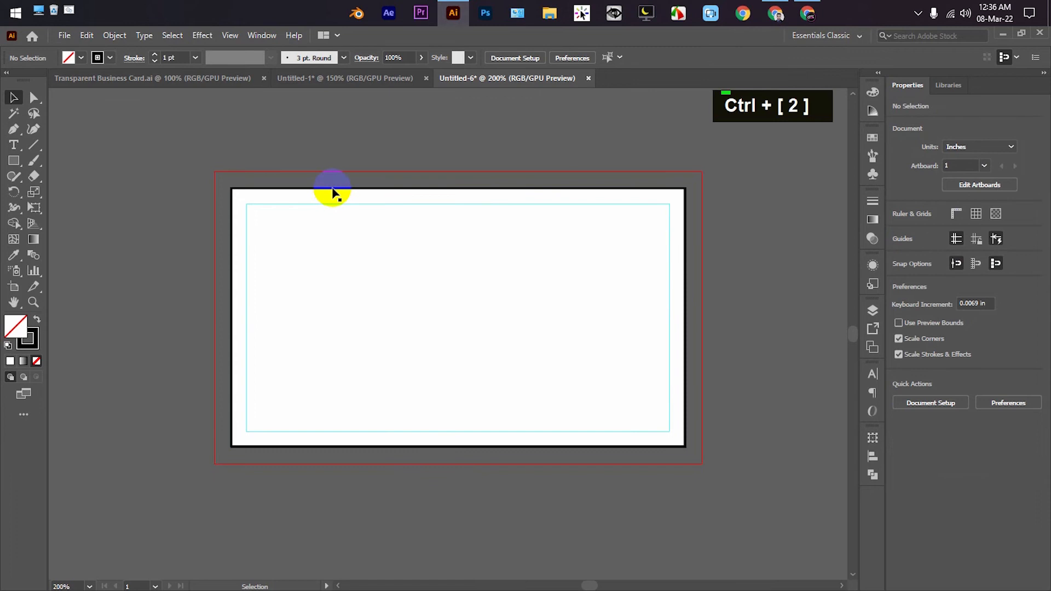
left_click(333, 189)
key("BackSpace")
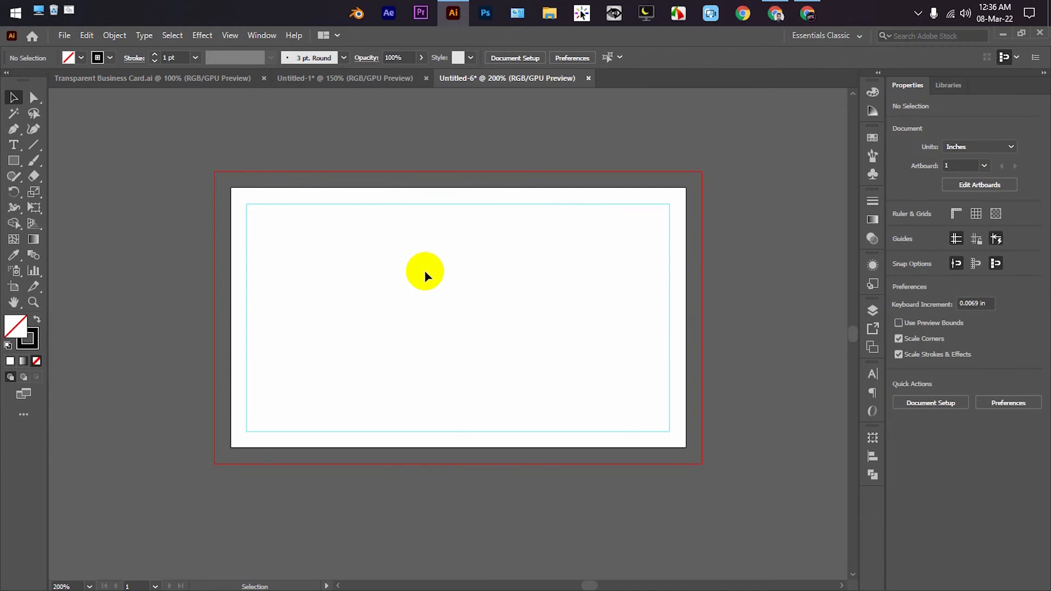
- Create a new 3.5 × 2 in rectangle over the guided artboard
left_click(15, 163)
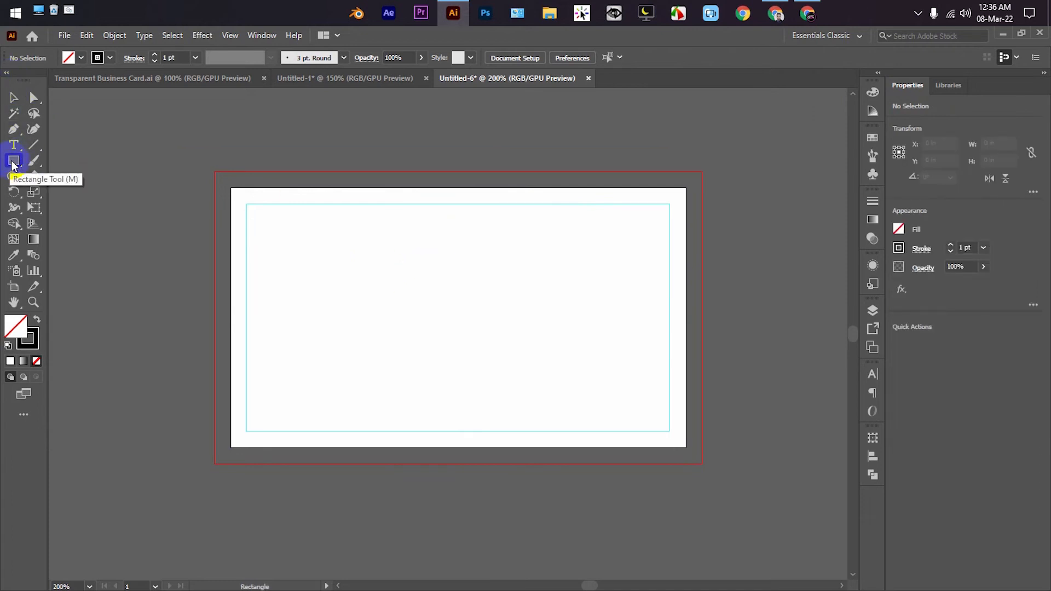
left_click(363, 260)
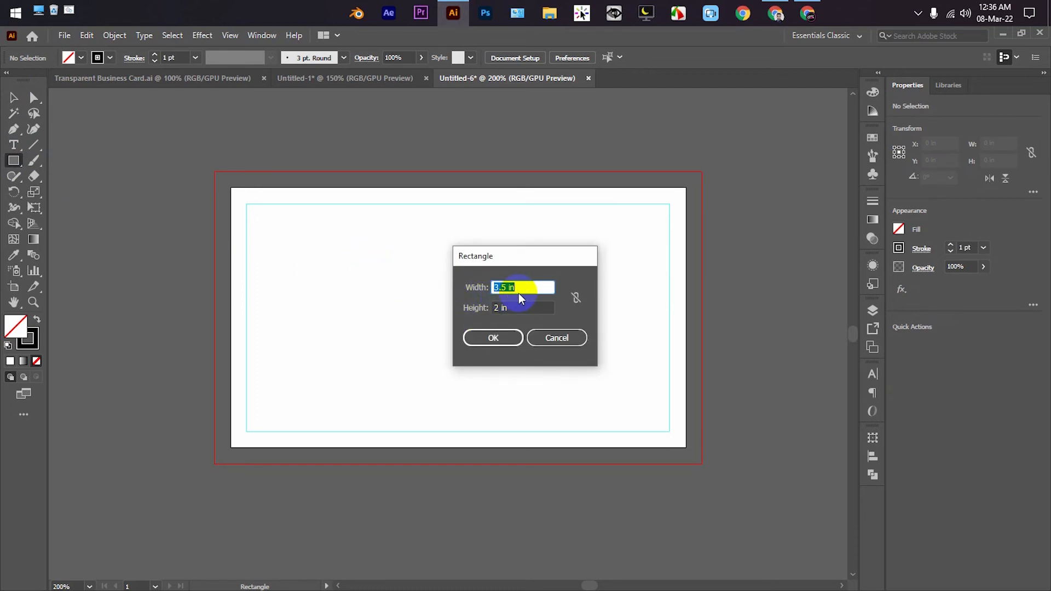
left_click(492, 337)
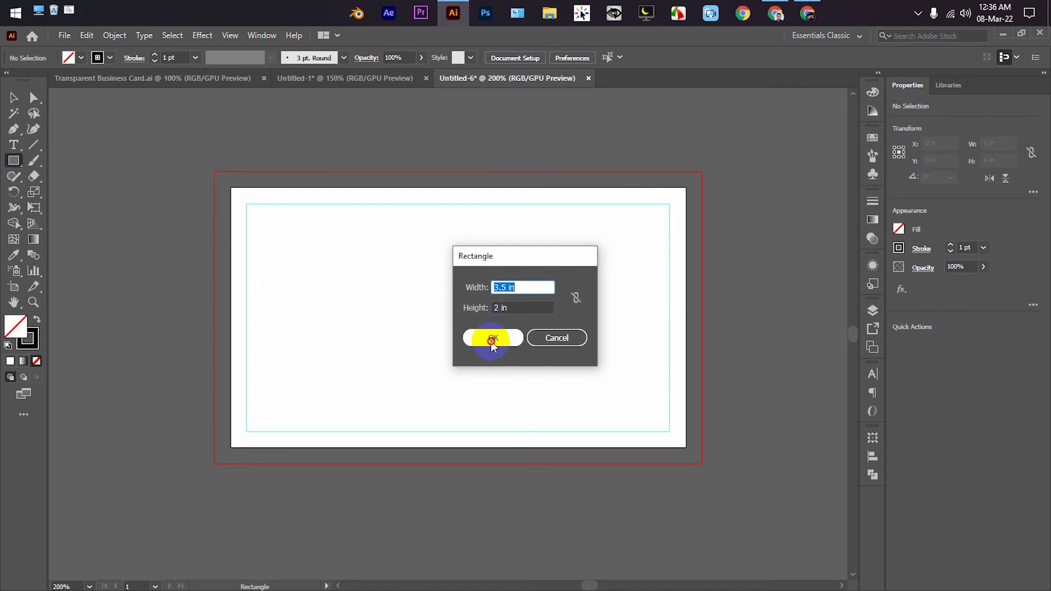
- Centre the new rectangle horizontally and vertically on the artboard
left_click(22, 104)
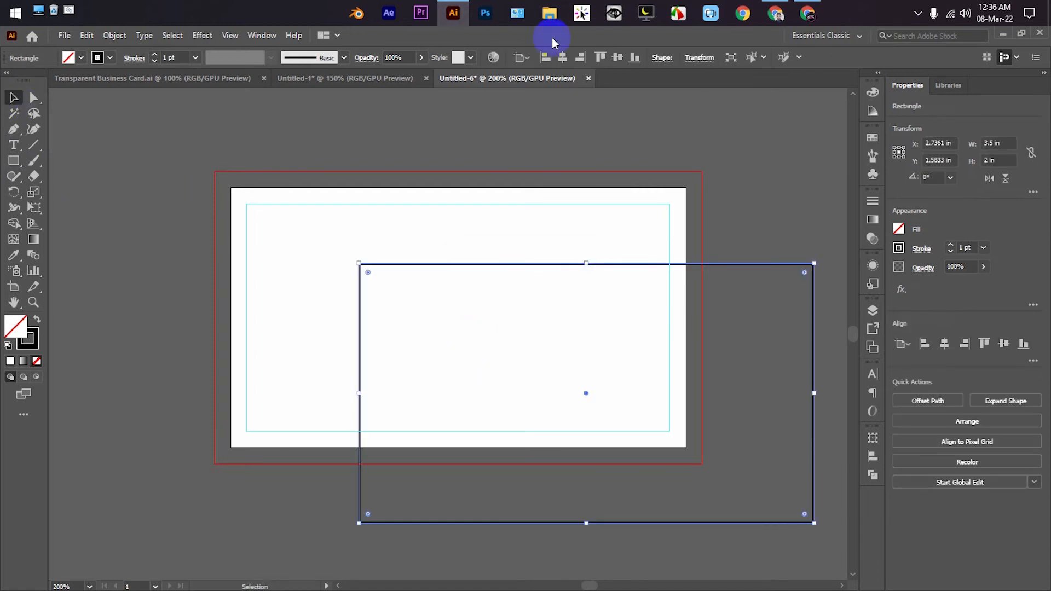
left_click(563, 57)
left_click(618, 59)
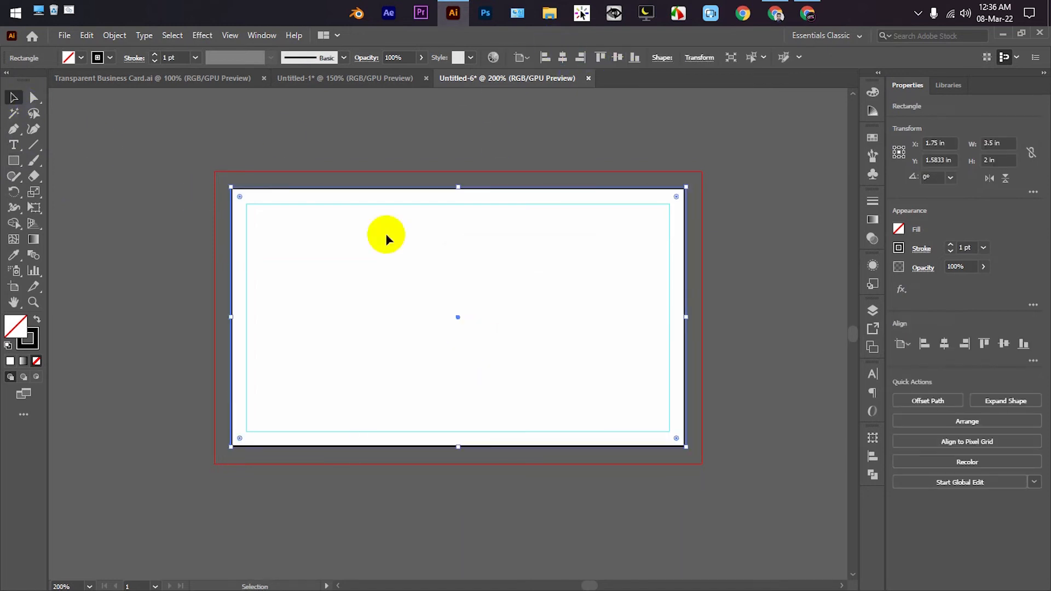
- Remove the rectangle's stroke and fill it with a light grey swatch
left_click(110, 58)
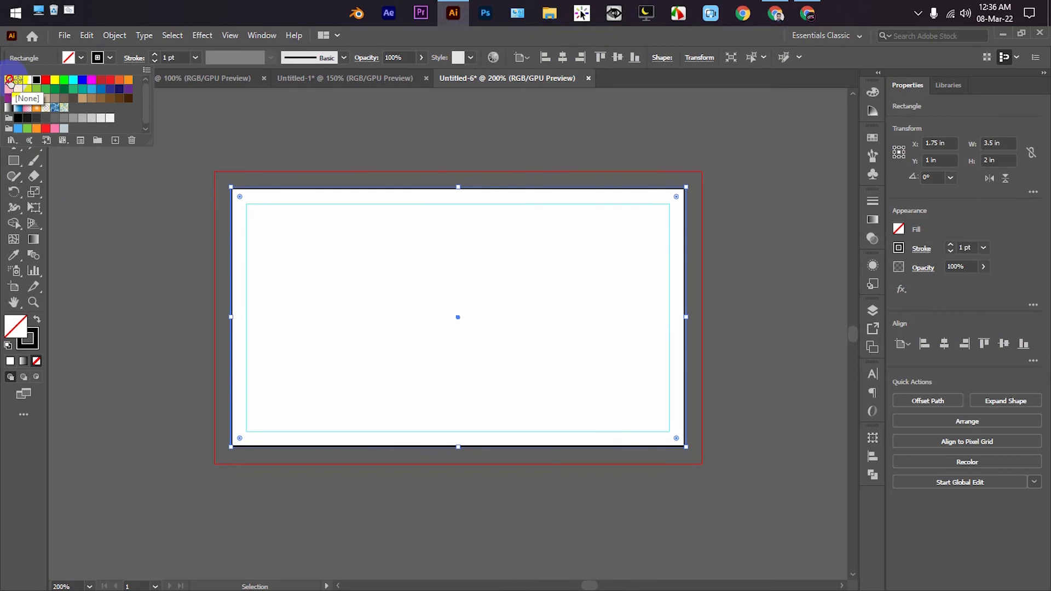
left_click(10, 81)
left_click(81, 59)
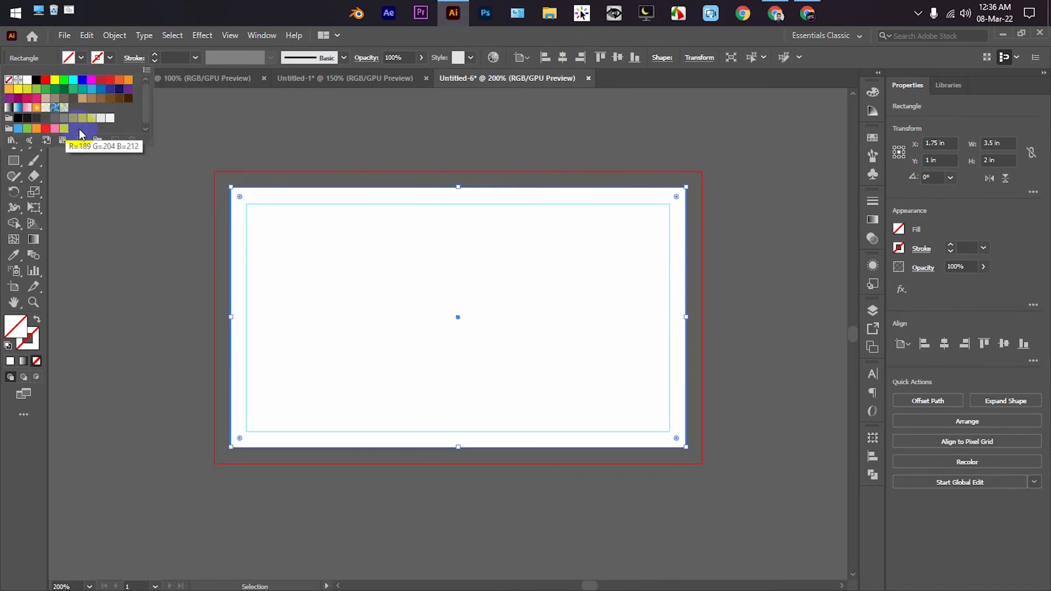
left_click(101, 119)
left_click(138, 242)
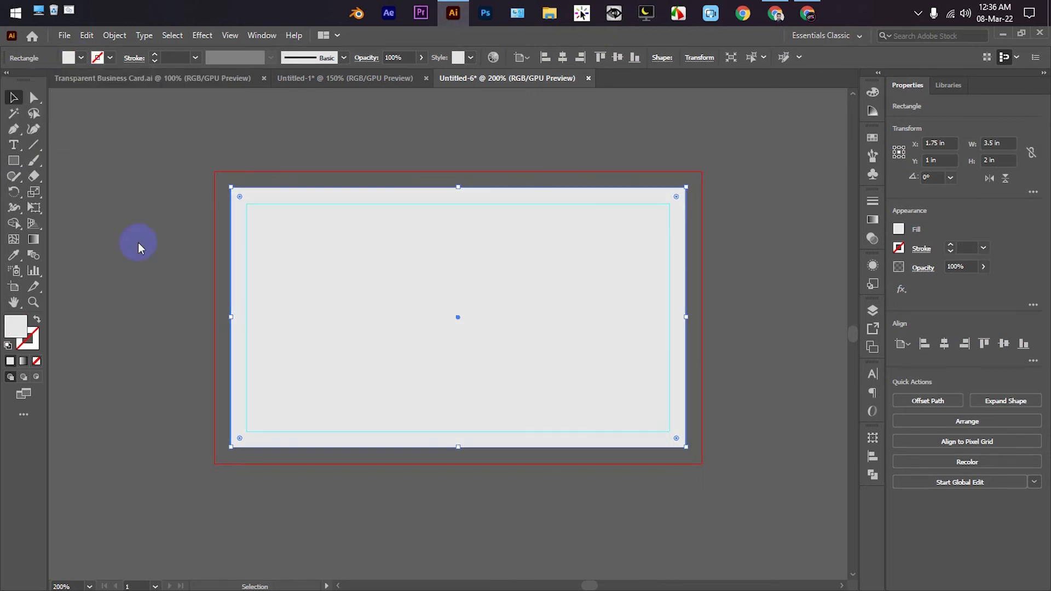
left_click(140, 242)
- Select the grey rectangle and choose the Note Paper effect from the Sketch group of the Effect Gallery
left_click(442, 337)
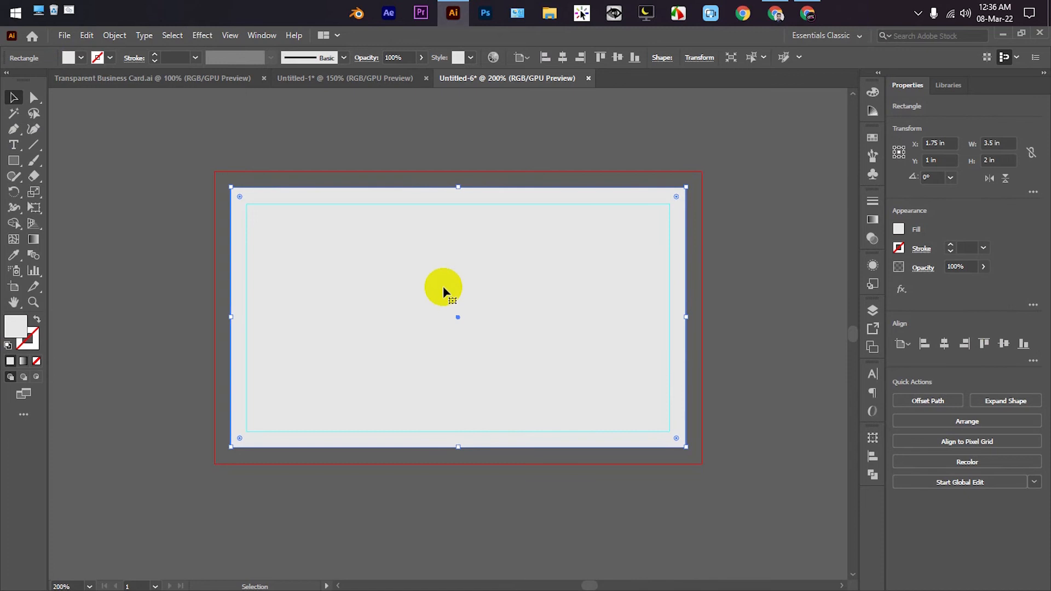
key("ctrl+2")
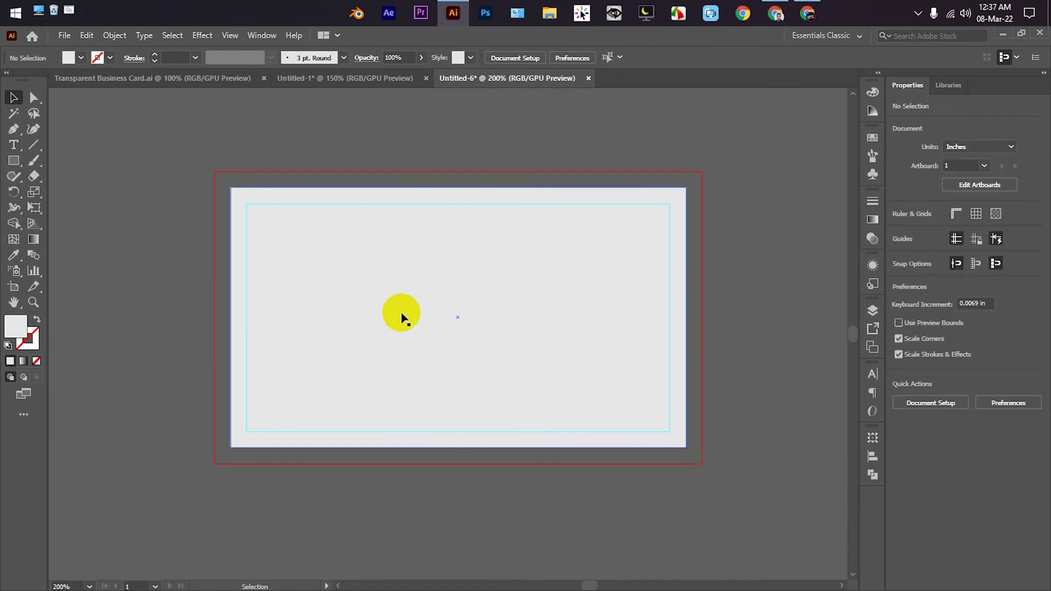
left_click(345, 317)
left_click(345, 315)
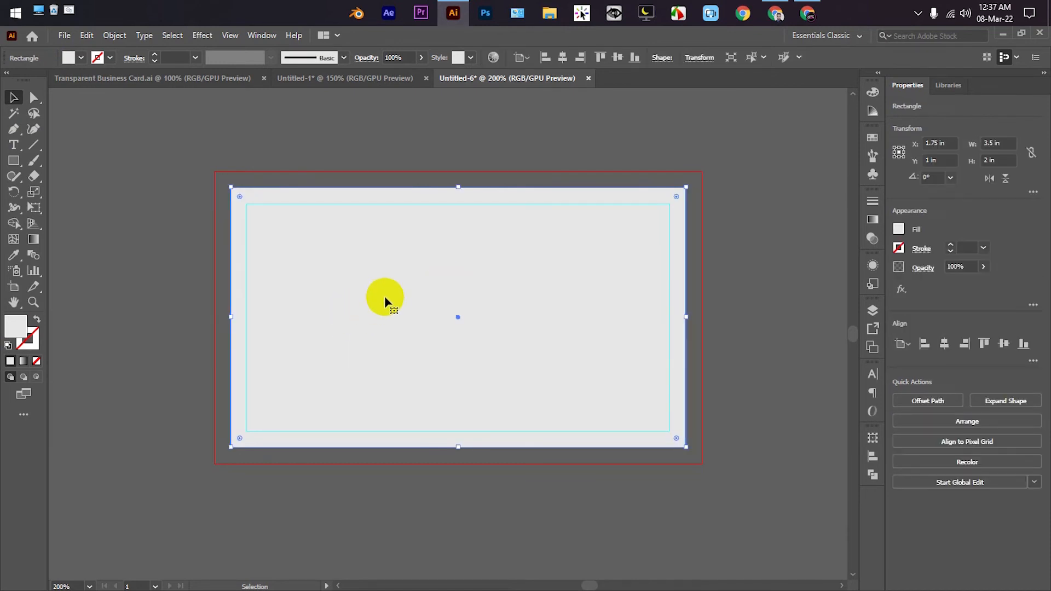
left_click(196, 39)
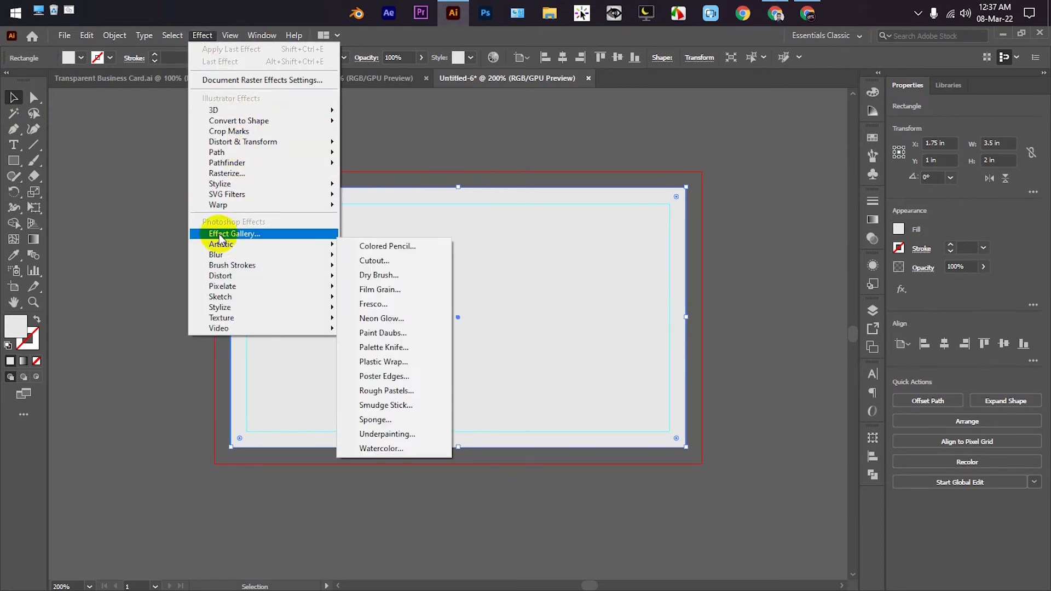
left_click(246, 235)
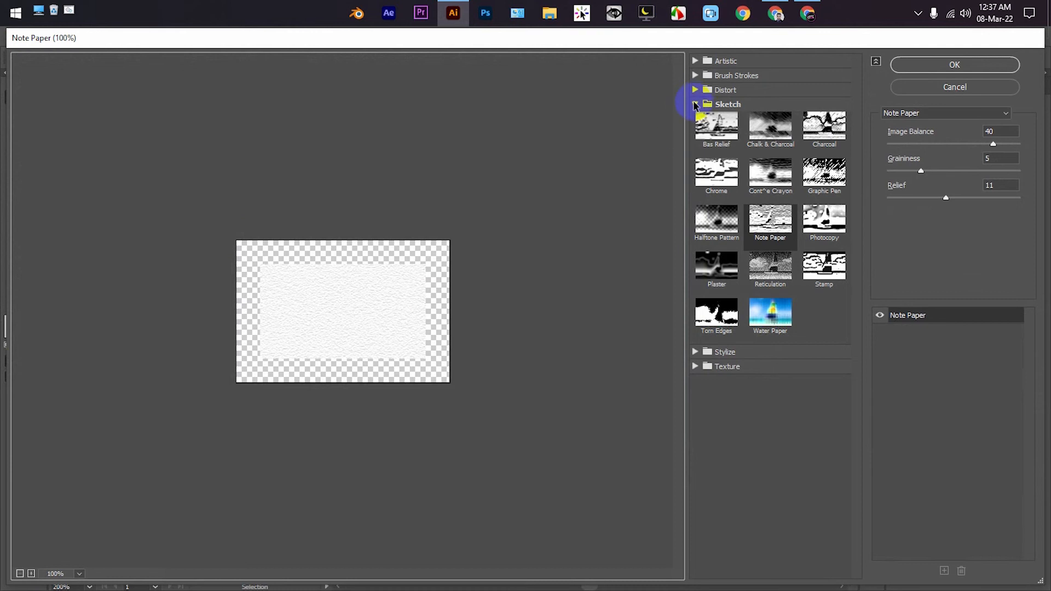
left_click(695, 105)
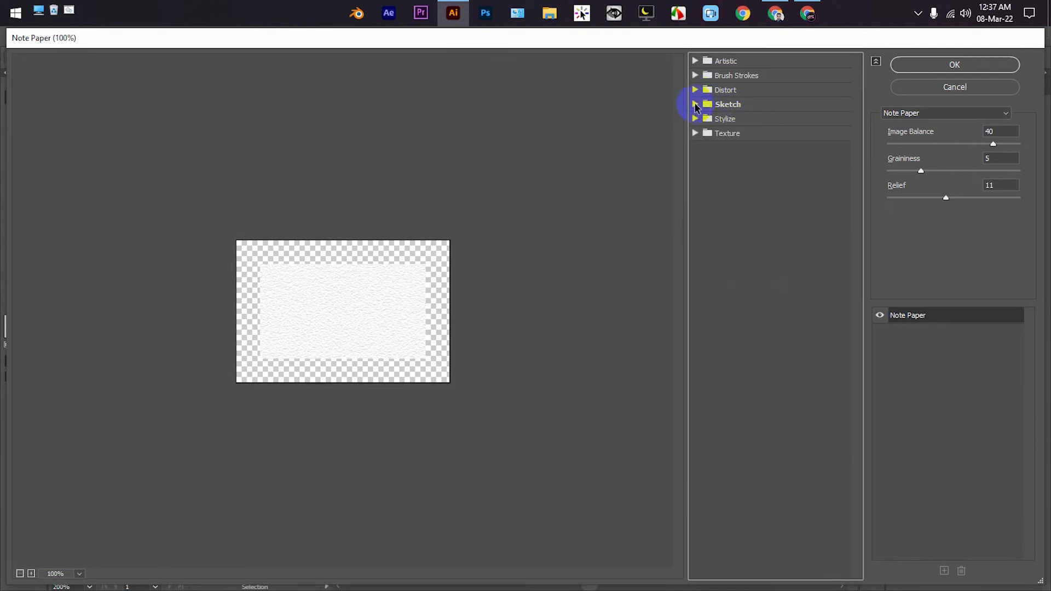
left_click(696, 105)
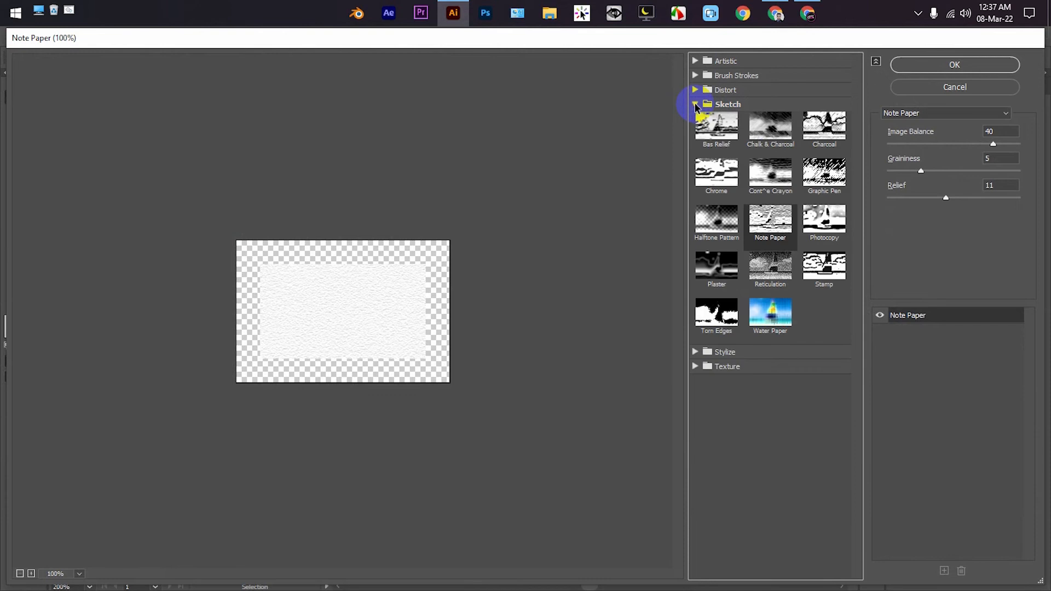
left_click(762, 241)
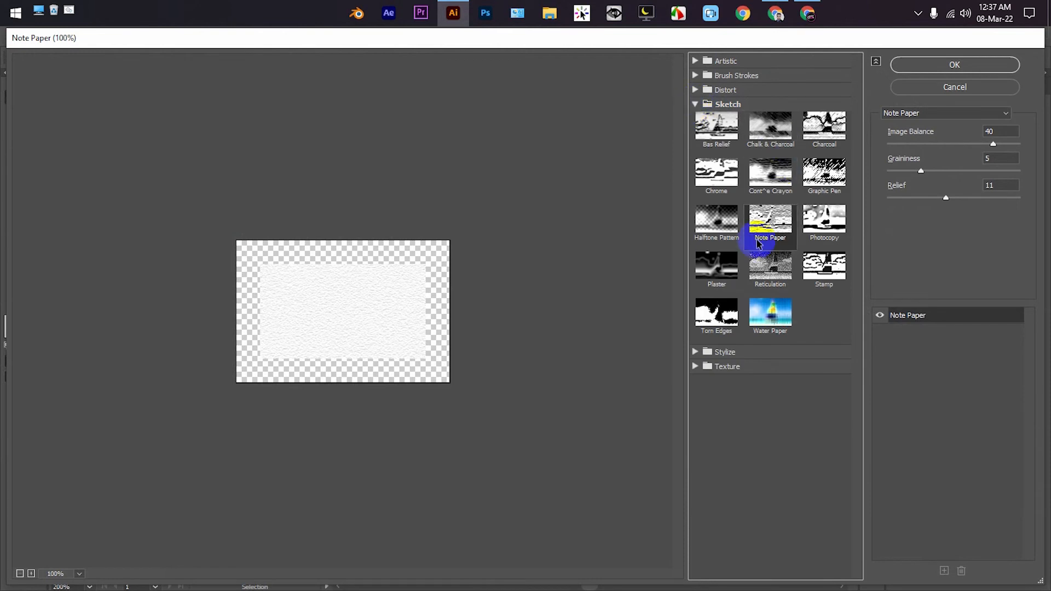
left_click(777, 220)
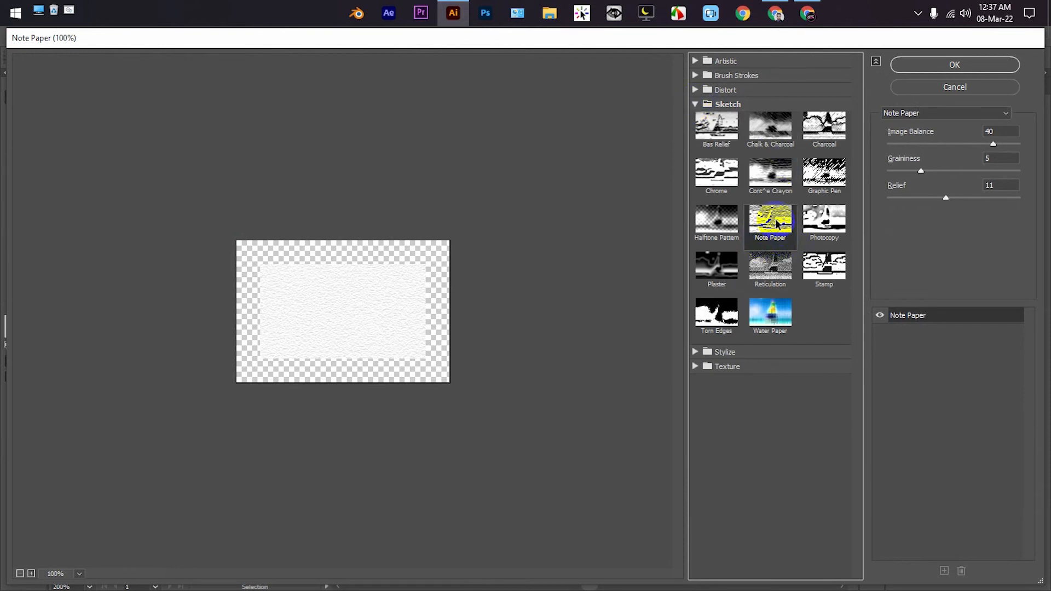
- Apply the Note Paper effect with Image Balance 40, Graininess 5 and Relief 11
left_click_drag(318, 346, 378, 333)
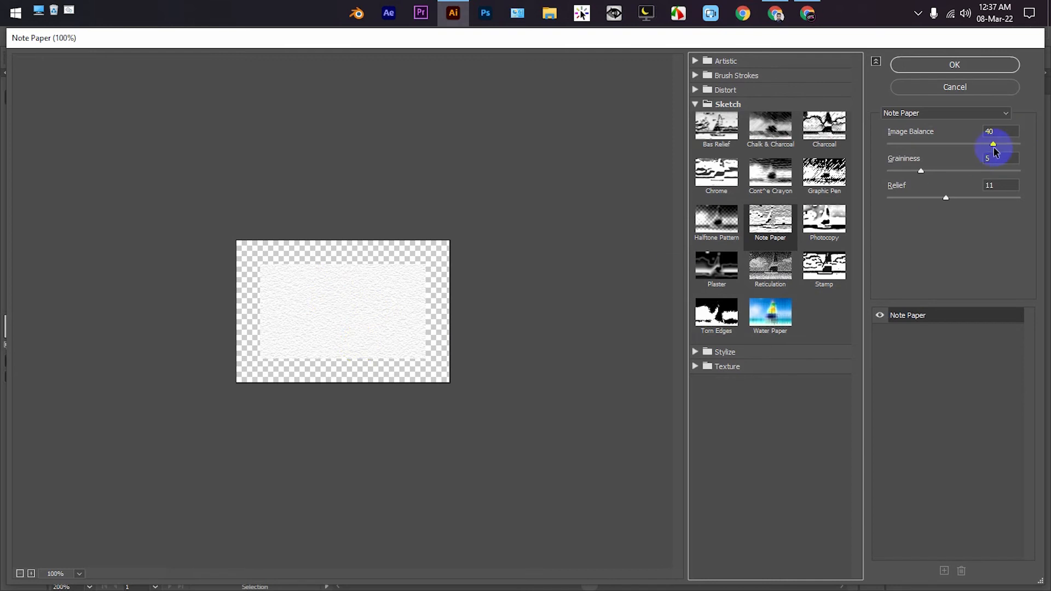
mouse_move(993, 146)
left_mouse_down()
mouse_move(926, 155)
mouse_move(1021, 145)
mouse_move(978, 156)
mouse_move(984, 131)
left_mouse_up()
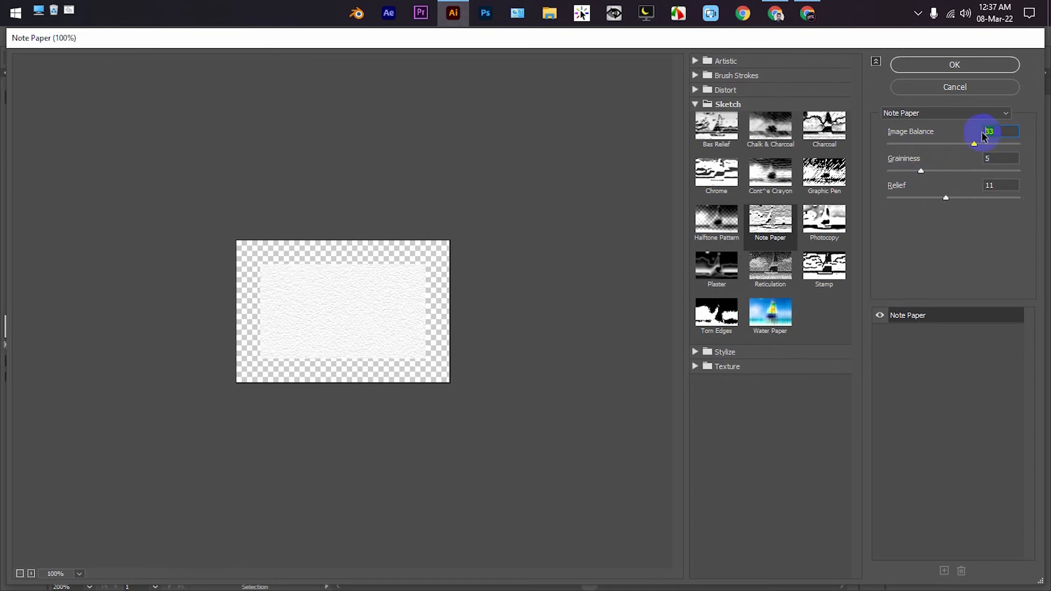
type("40")
left_click(1002, 158)
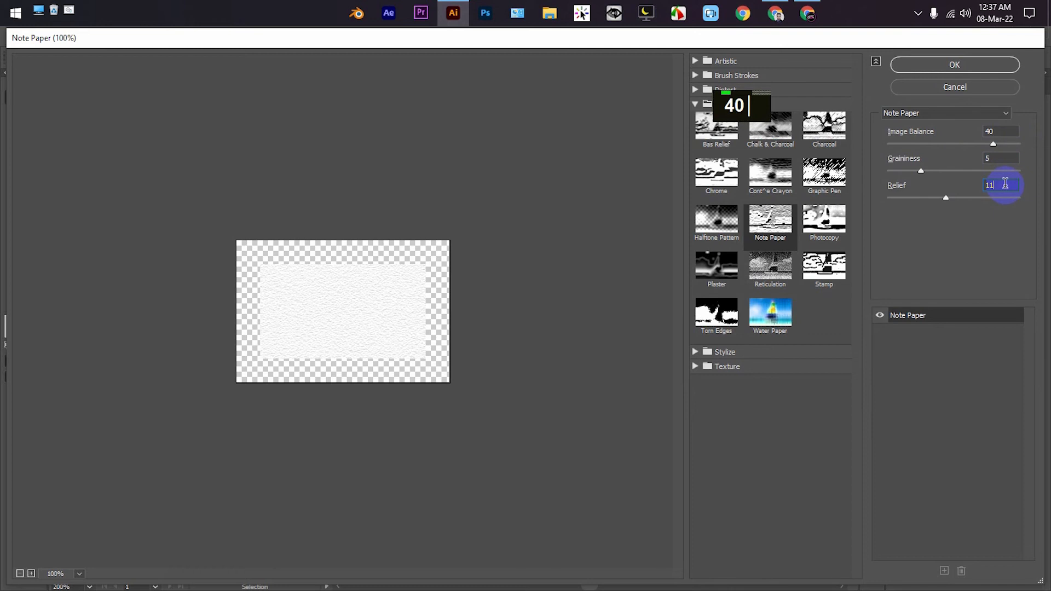
key("Down")
left_click(954, 65)
left_click(150, 248)
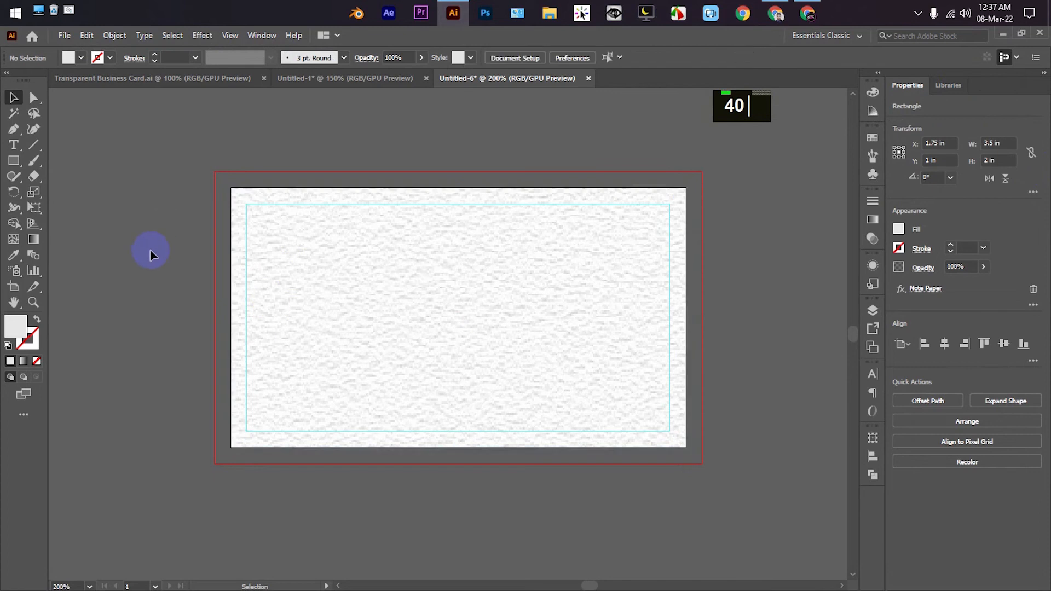
- Set the textured rectangle's opacity to 20% and lock it
left_click(427, 319)
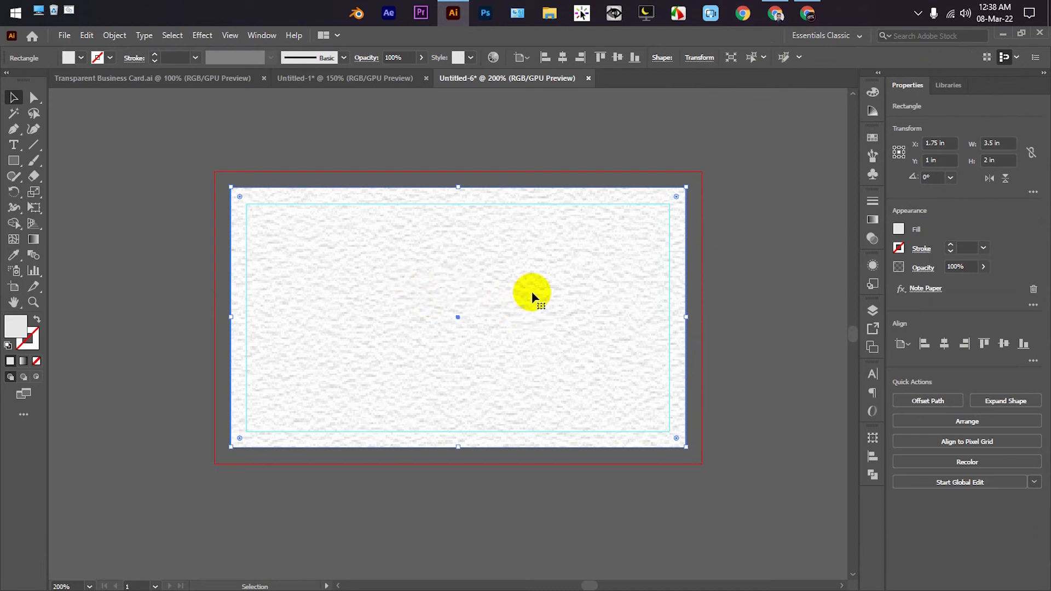
left_click(393, 58)
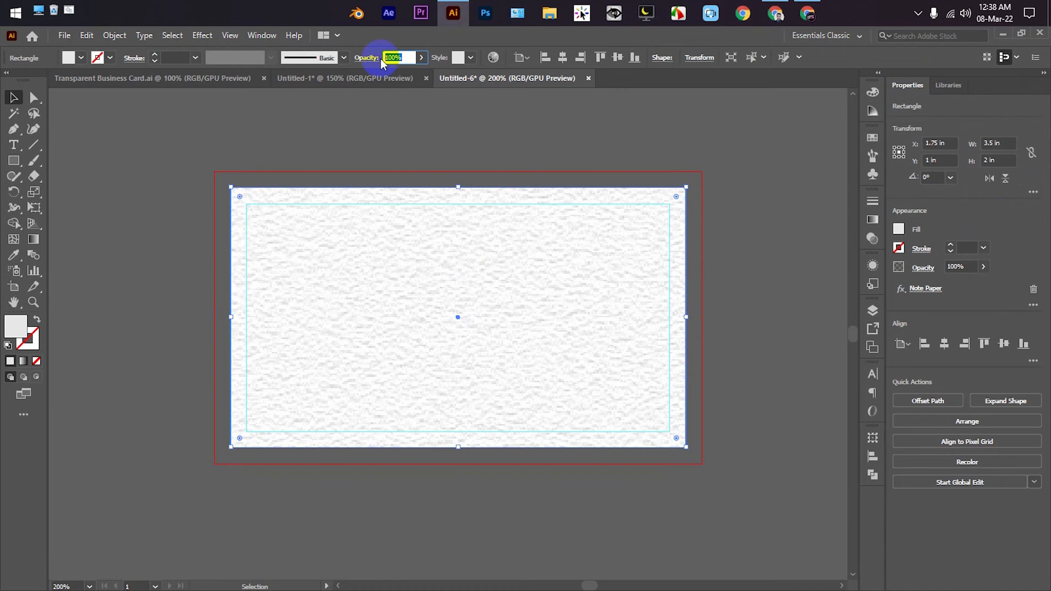
left_click(417, 116)
left_click(420, 273)
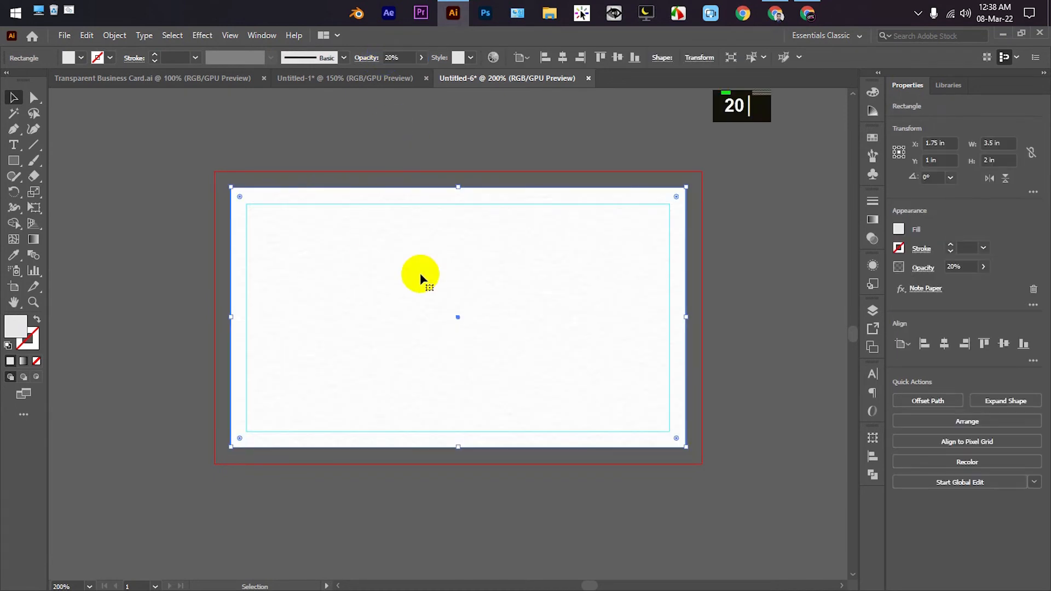
key("ctrl+2")
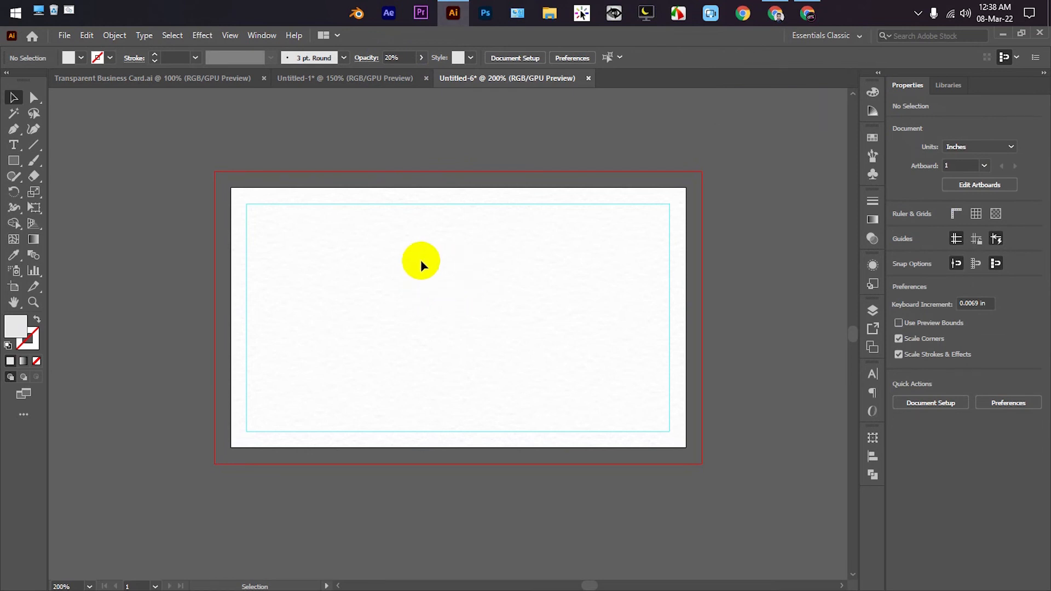
- Draw an upright hexagon about 1.91 × 1.65 in over the upper middle of the card with the Polygon tool
right_click(8, 160)
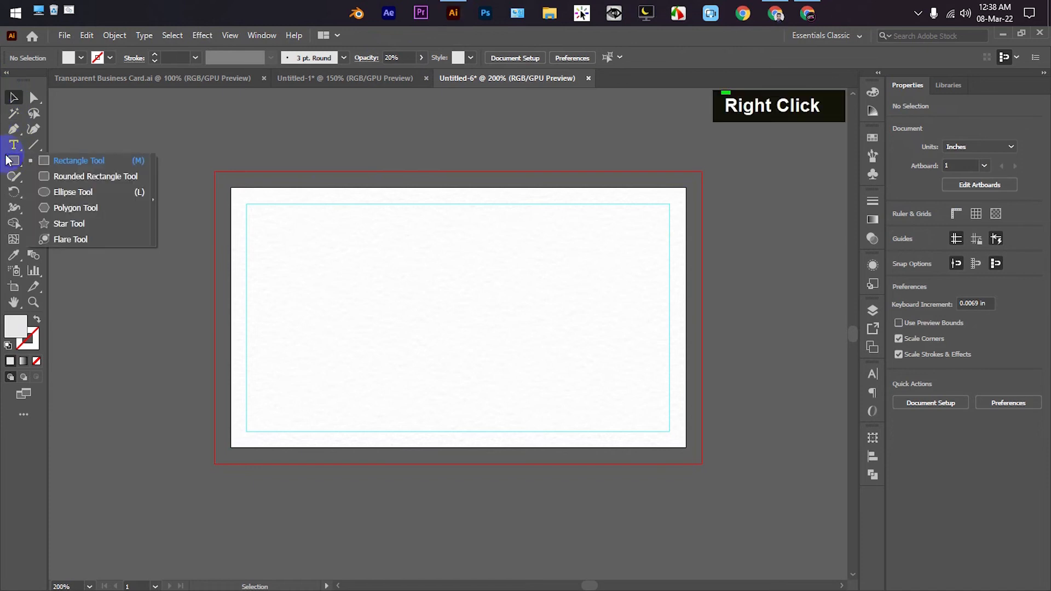
left_click(64, 210)
left_click_drag(433, 228, 512, 325)
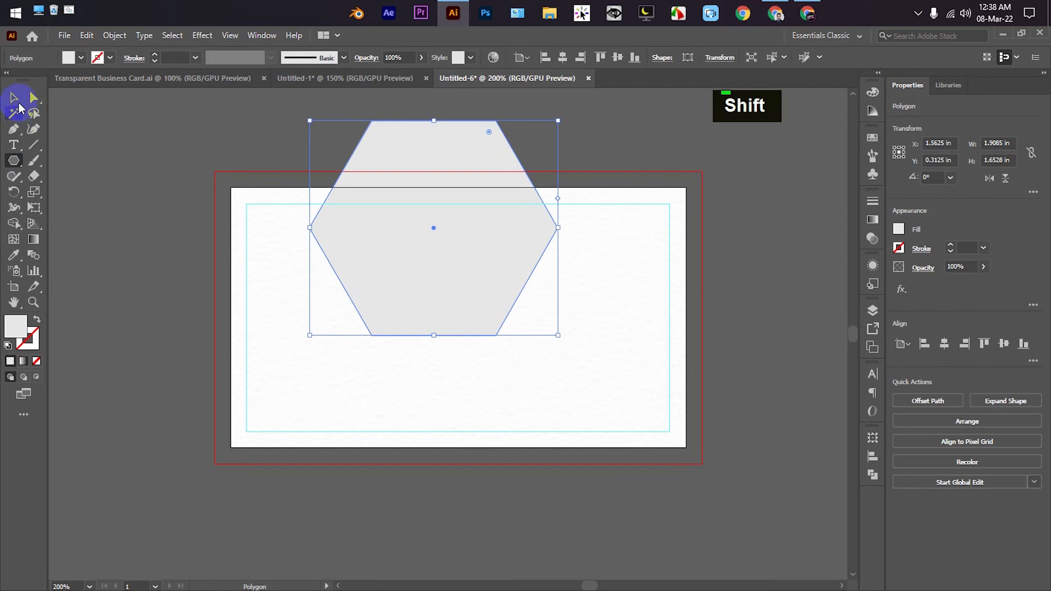
- Enlarge the hexagon to the card's full 2 in height and move it so it overhangs the card's right edge
left_click(14, 100)
left_click_drag(457, 260, 546, 328)
left_click_drag(524, 403, 534, 446)
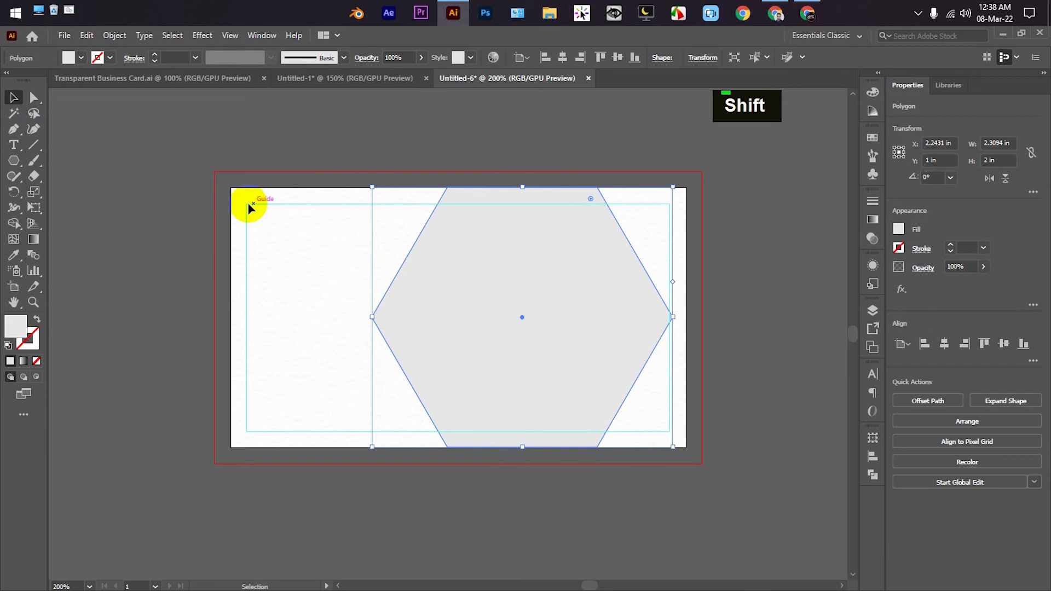
left_click_drag(544, 368, 625, 363)
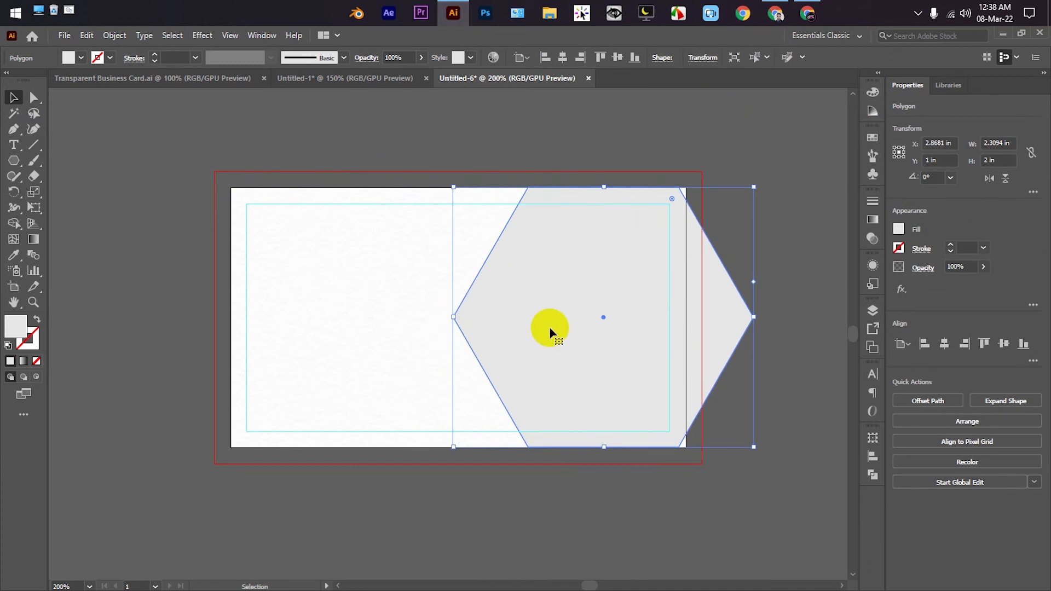
- Round all of the hexagon's corners to a radius of about 0.14 in
left_click(34, 102)
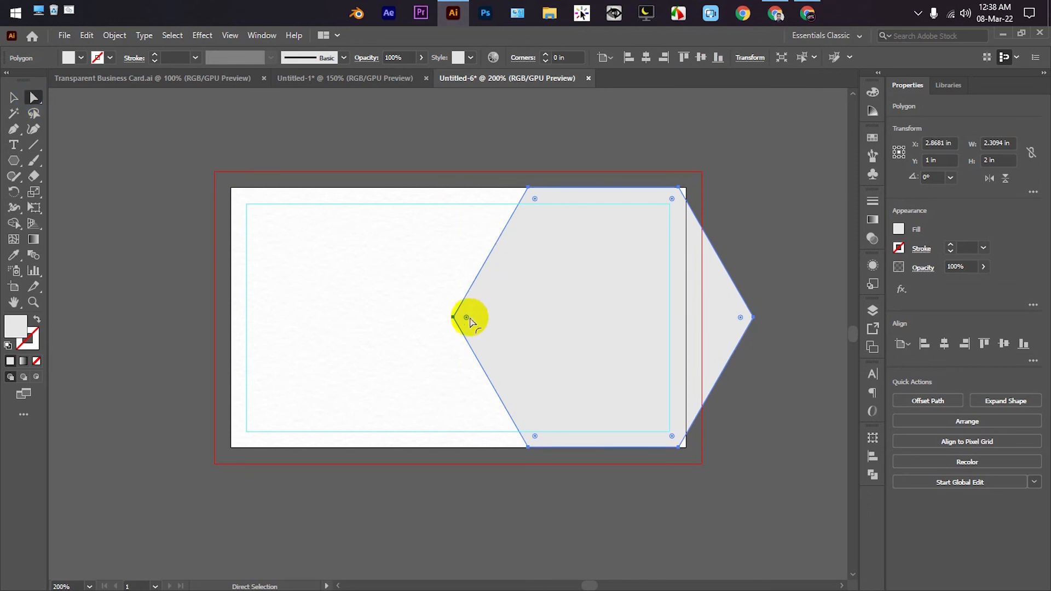
left_click_drag(468, 317, 470, 324)
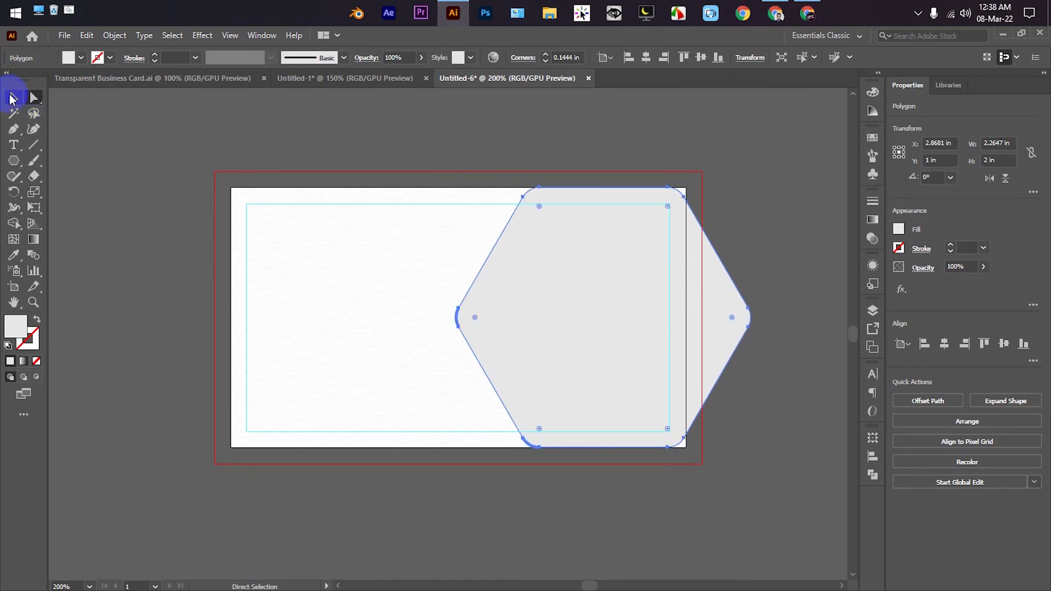
left_click(13, 97)
left_click(327, 289)
- Nudge the hexagon about 0.04 in left and make two copies, each offset about 0.18 in further right
left_click_drag(572, 334, 569, 334)
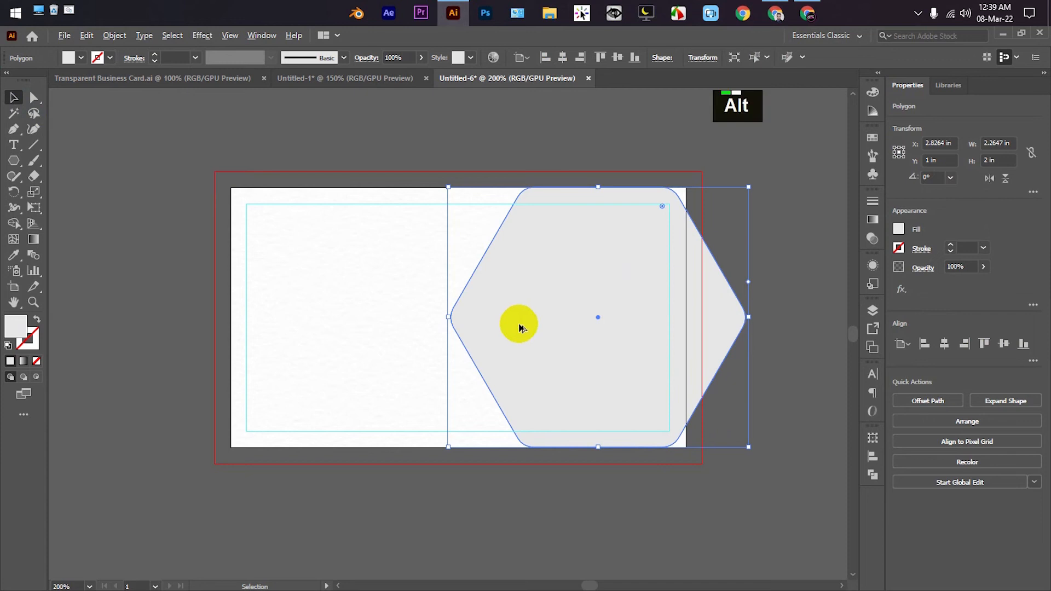
left_click_drag(518, 327, 545, 327)
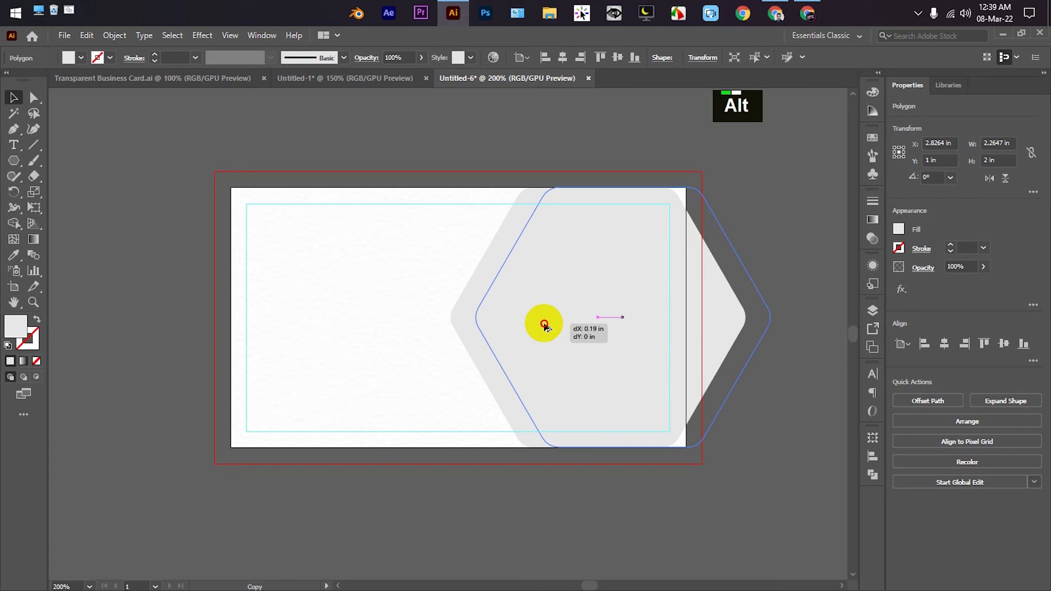
left_click_drag(545, 326, 544, 326)
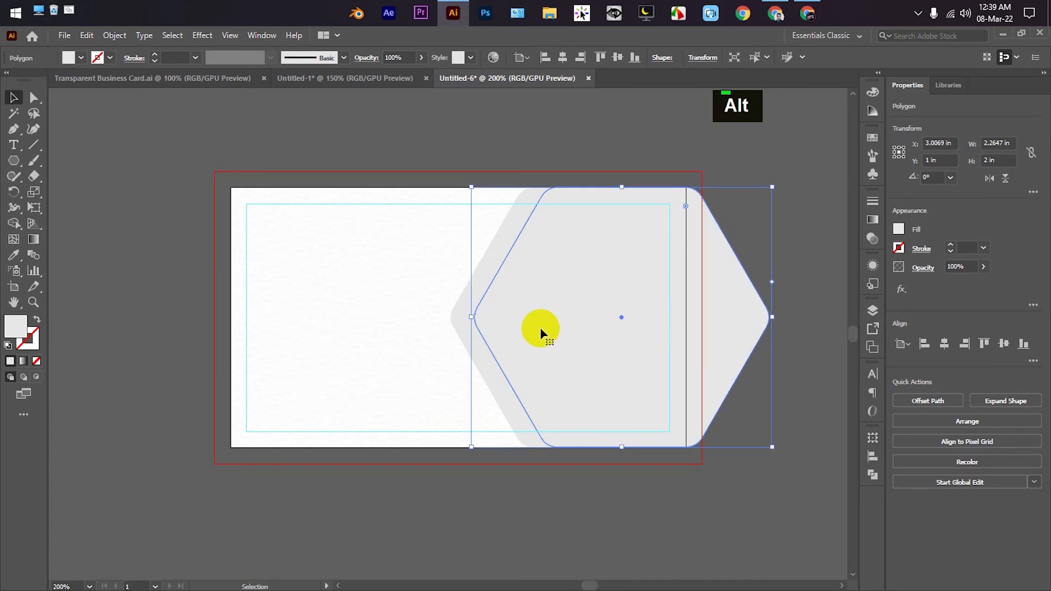
key("ctrl+d")
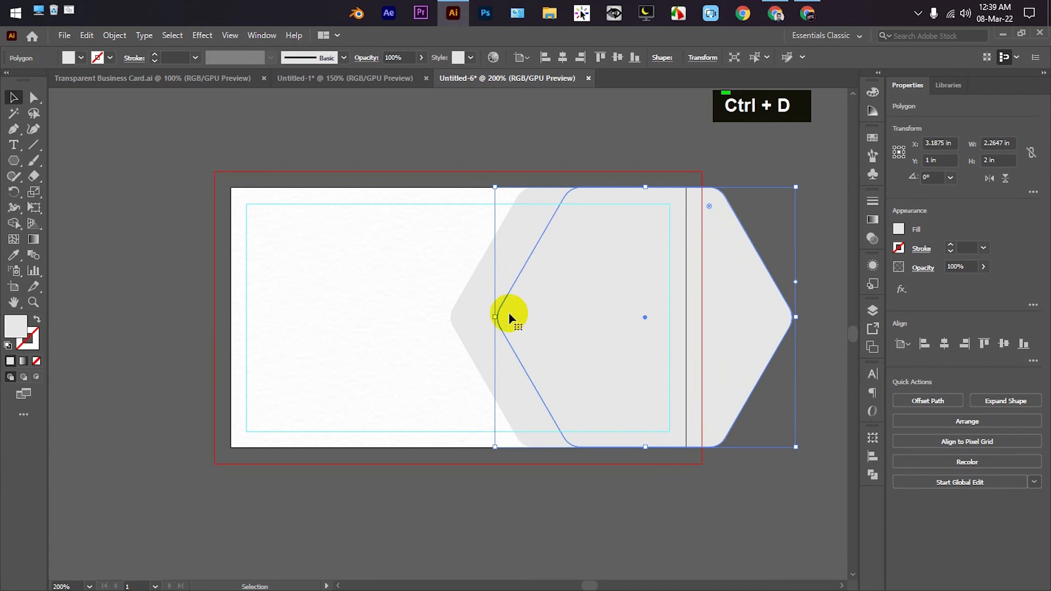
left_click(402, 300)
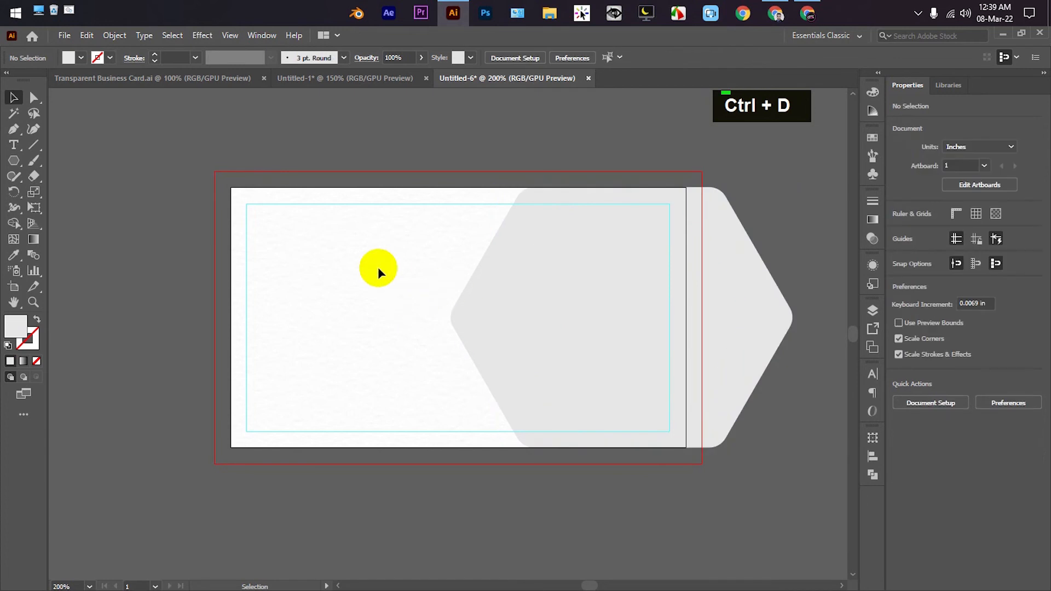
- Cut the middle band between the outer and inner hexagons out of the overlapping shapes with the Shape Builder
left_click_drag(376, 263, 626, 369)
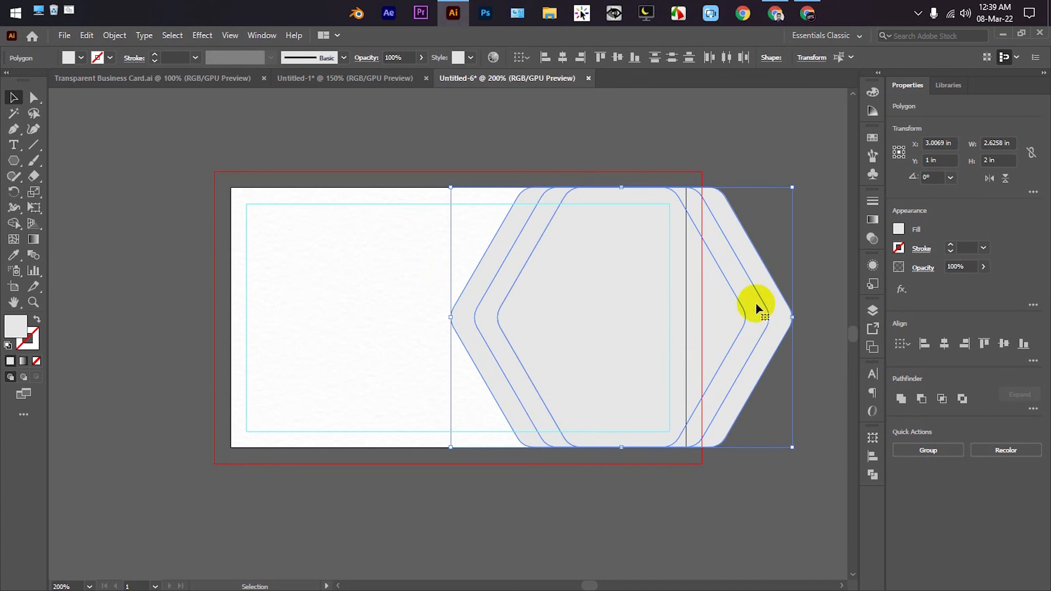
left_click(14, 224)
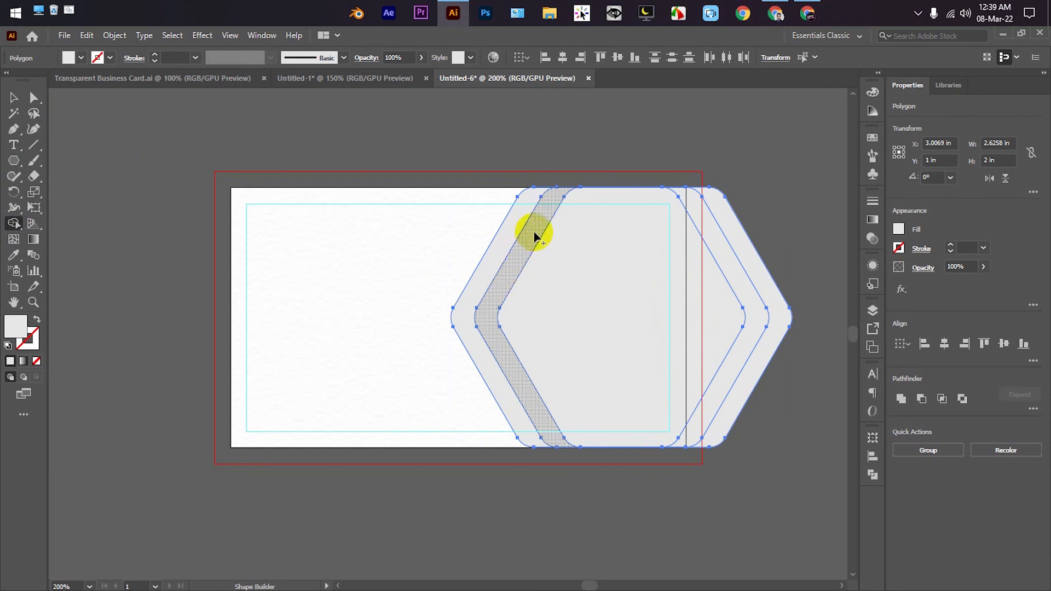
key("alt")
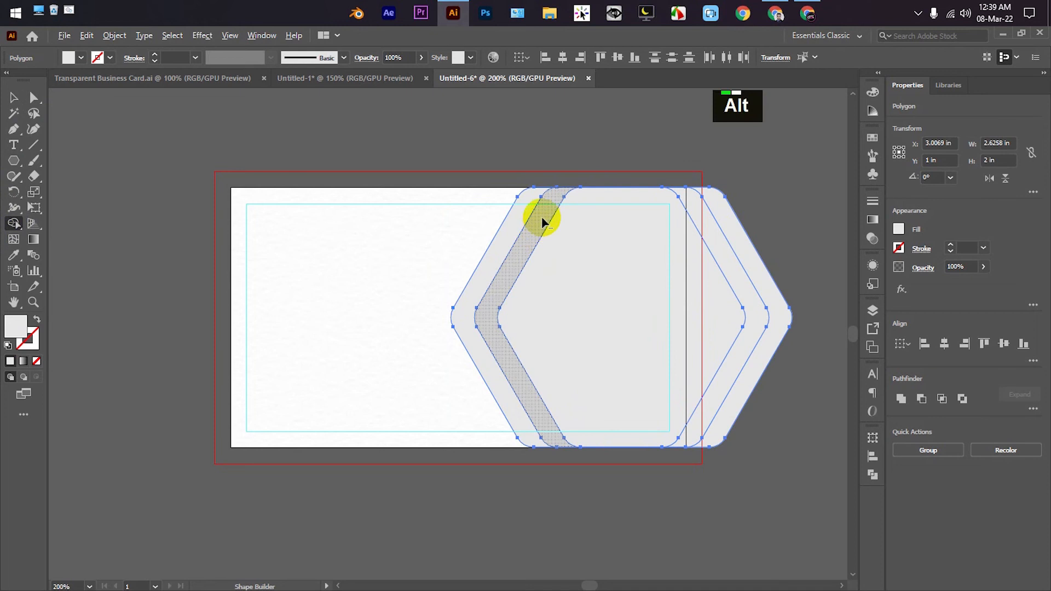
left_click(540, 218, "alt")
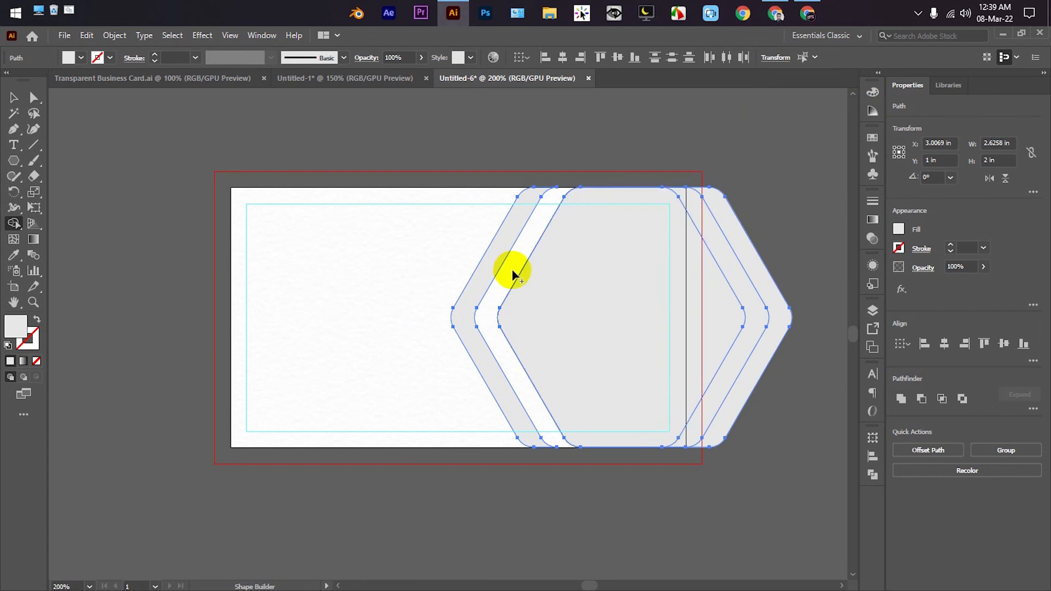
left_click(15, 98)
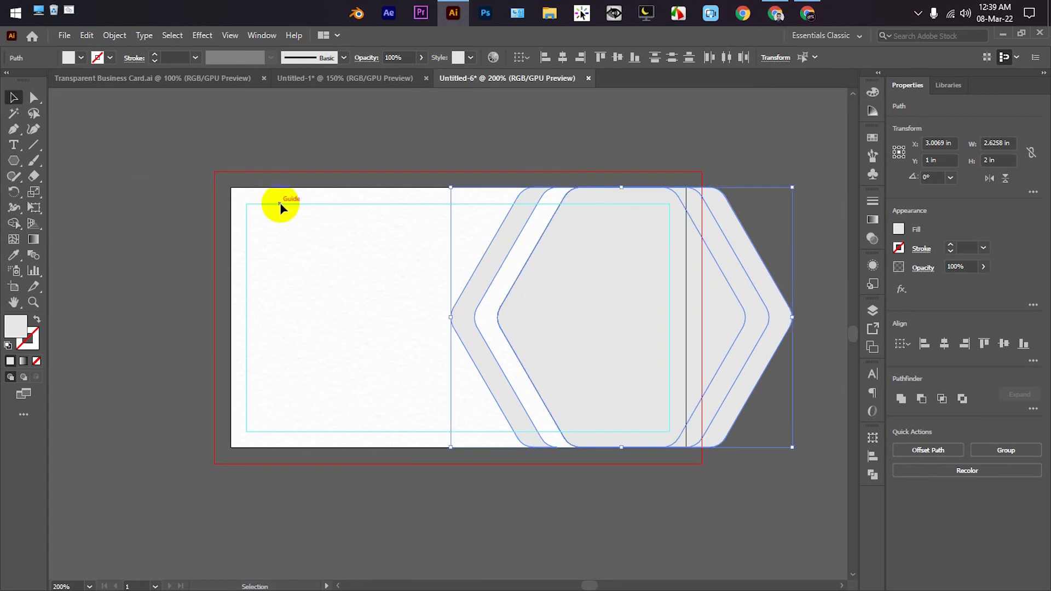
left_click(294, 175)
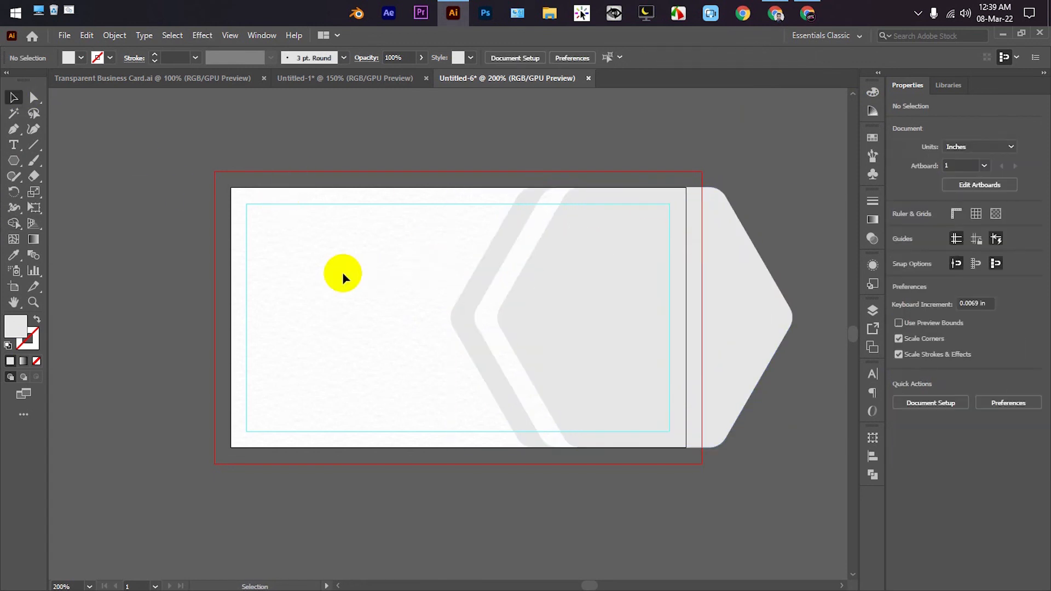
- Trim away the hexagon parts that overhang the card's right edge with the Shape Builder
left_click(319, 241)
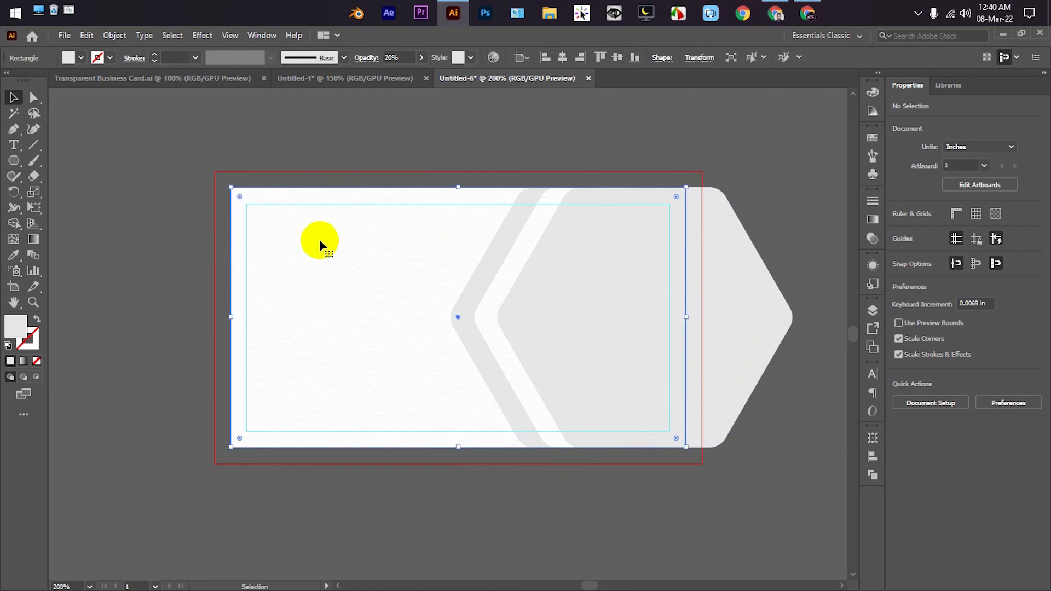
left_click(142, 205)
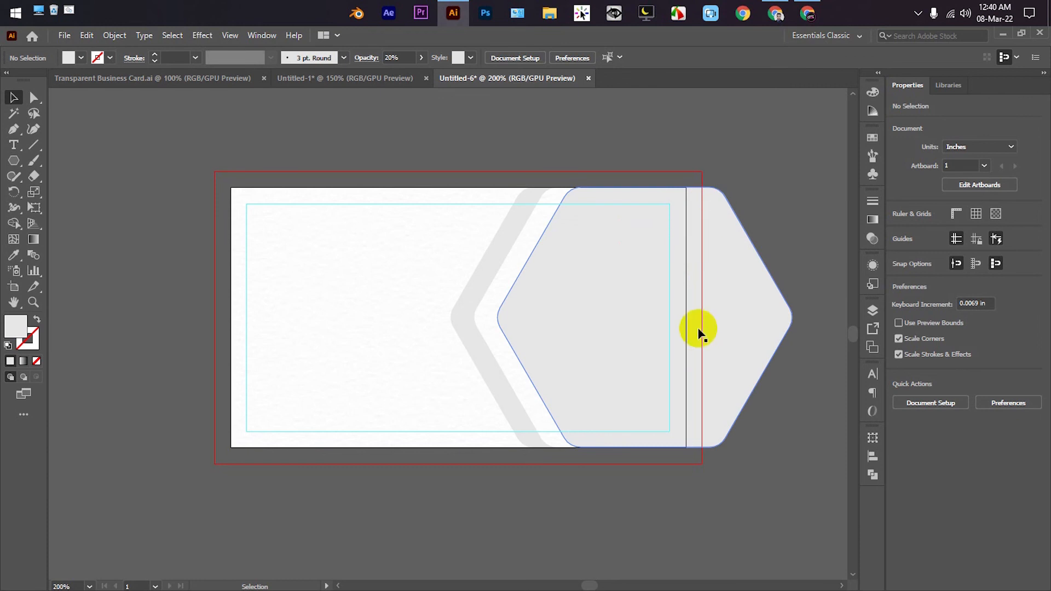
left_click_drag(190, 157, 716, 463)
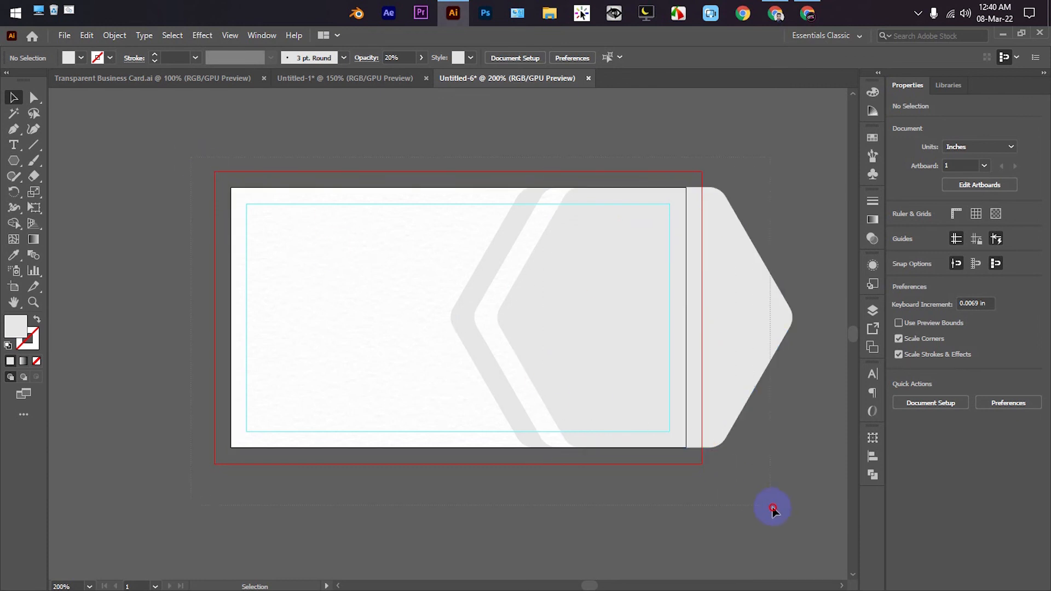
left_click_drag(772, 508, 790, 495)
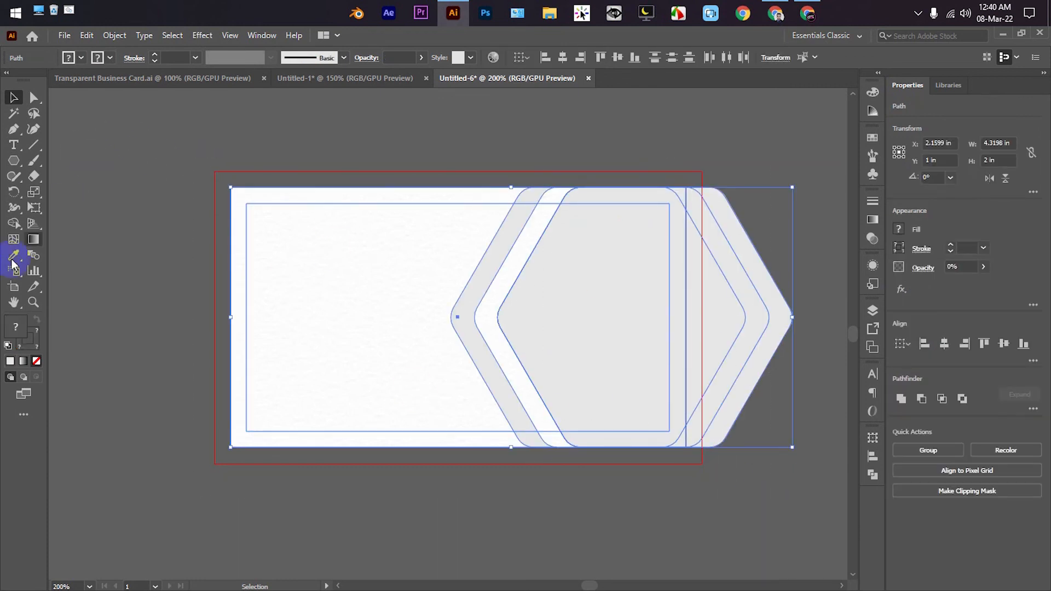
left_click(13, 225)
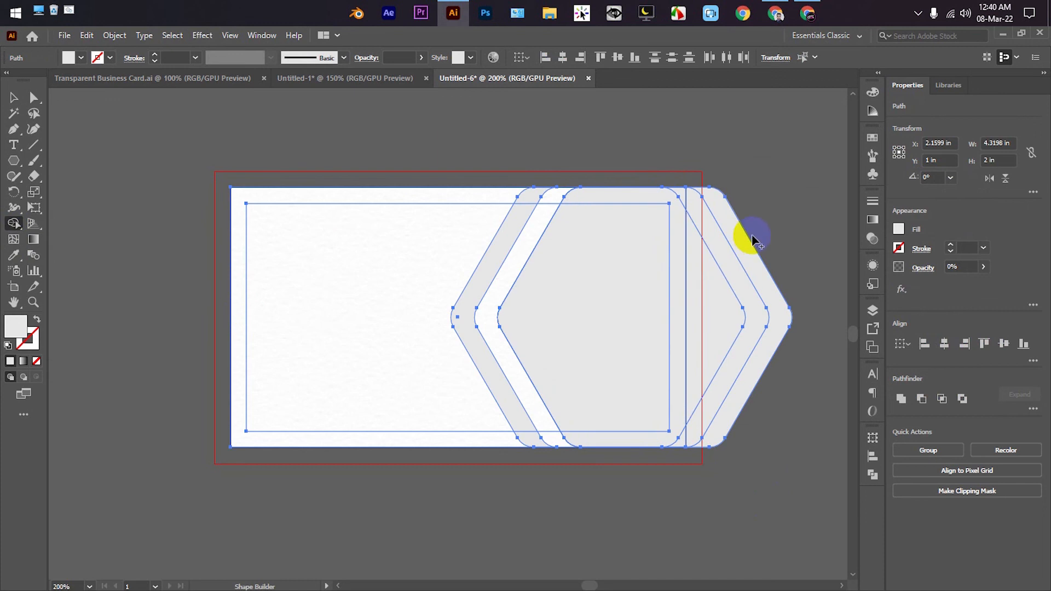
left_click_drag(723, 268, 692, 302)
left_click(15, 99)
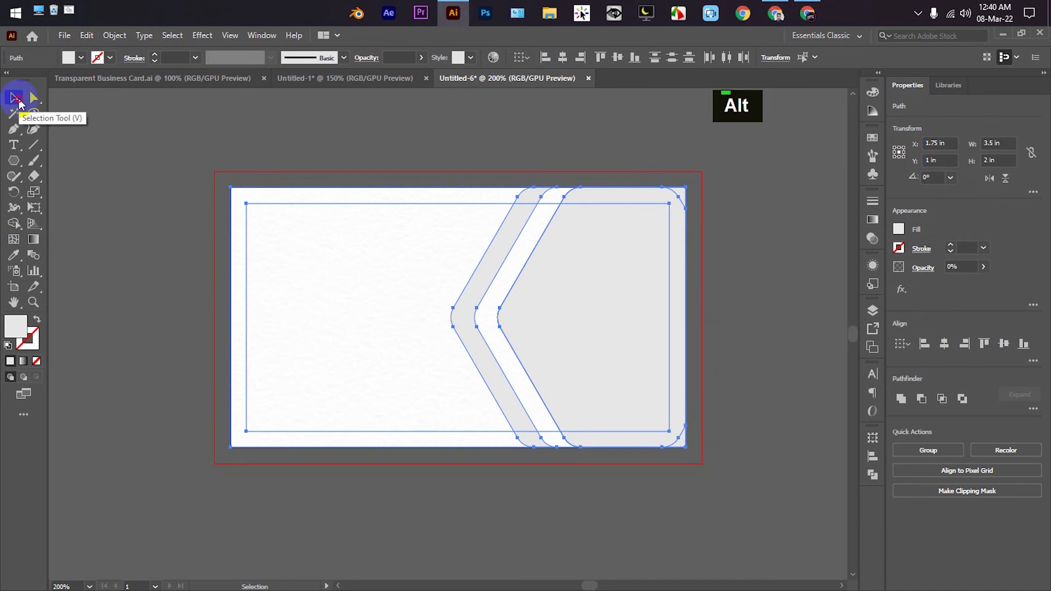
left_click(185, 280)
- Lock the textured background rectangle and the inner margin rectangle
left_click(265, 250)
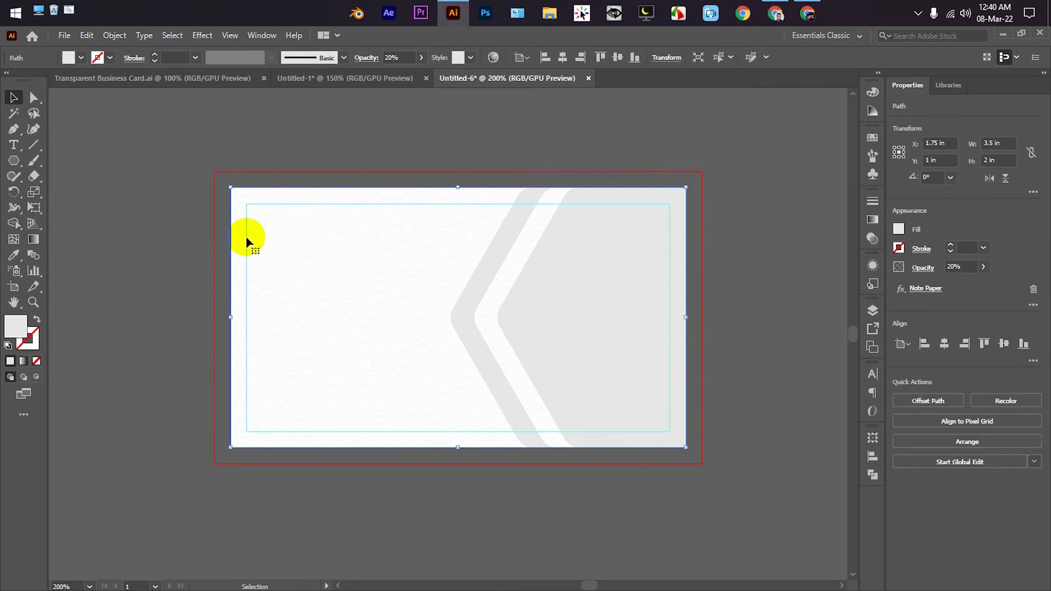
key("ctrl+2")
left_click(246, 240)
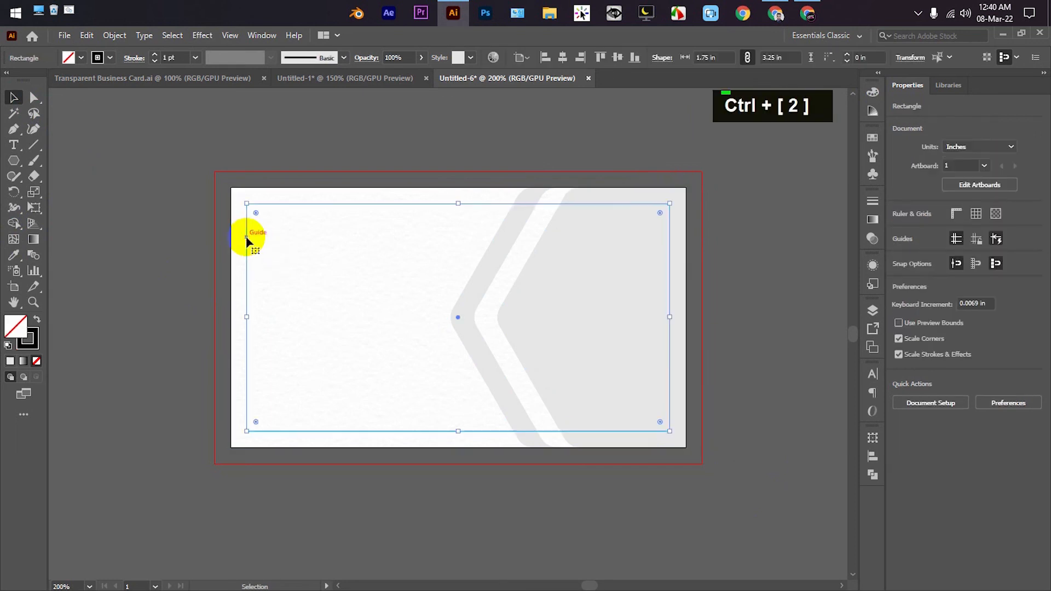
key("ctrl")
key("ctrl+2")
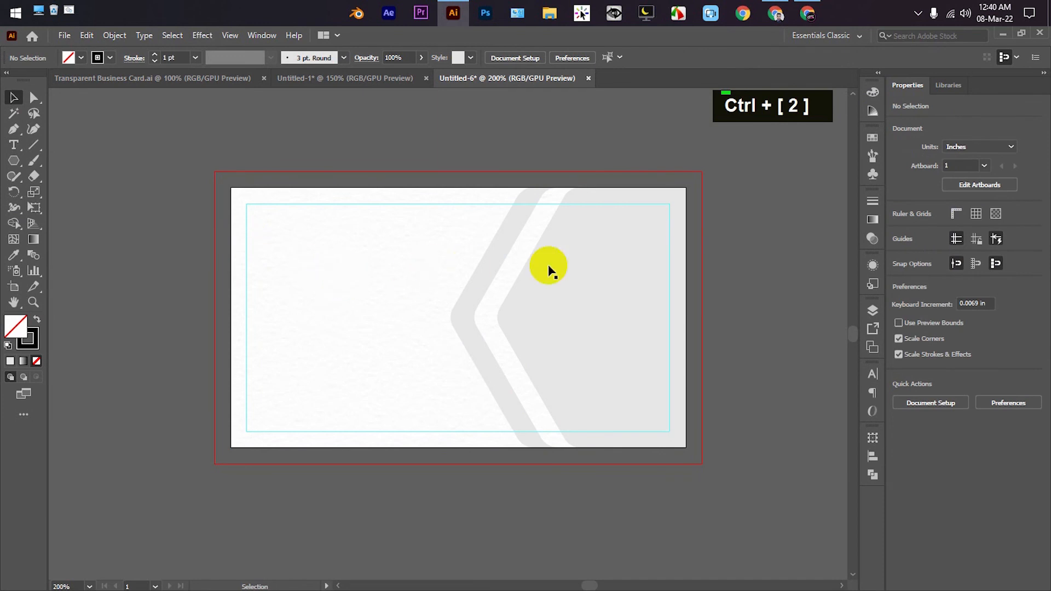
- Merge the upper and lower corner slivers at the card's right edge into the large inner shape
left_click(672, 235)
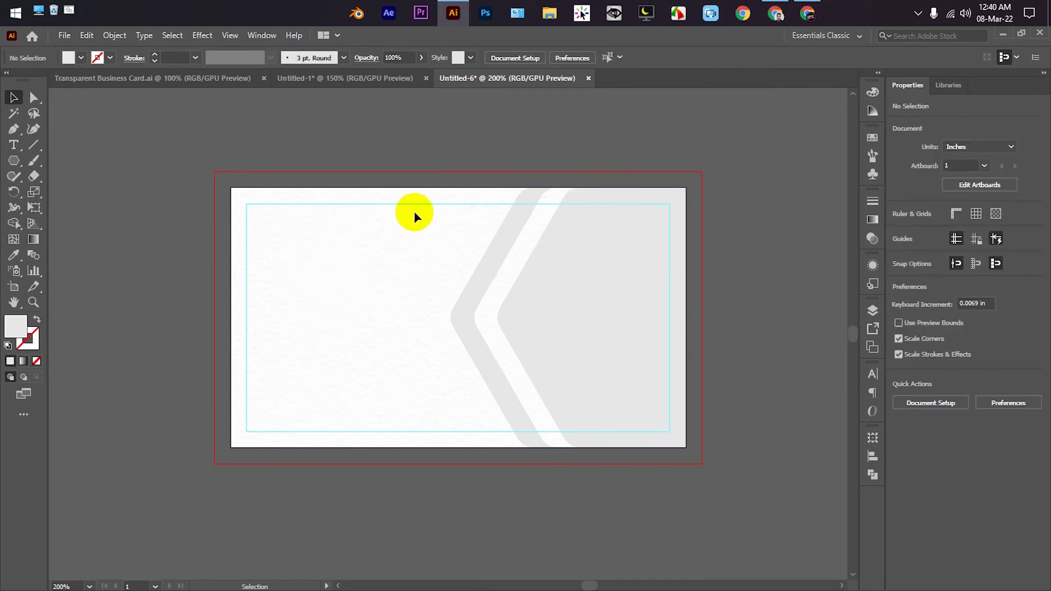
left_click_drag(413, 211, 691, 399)
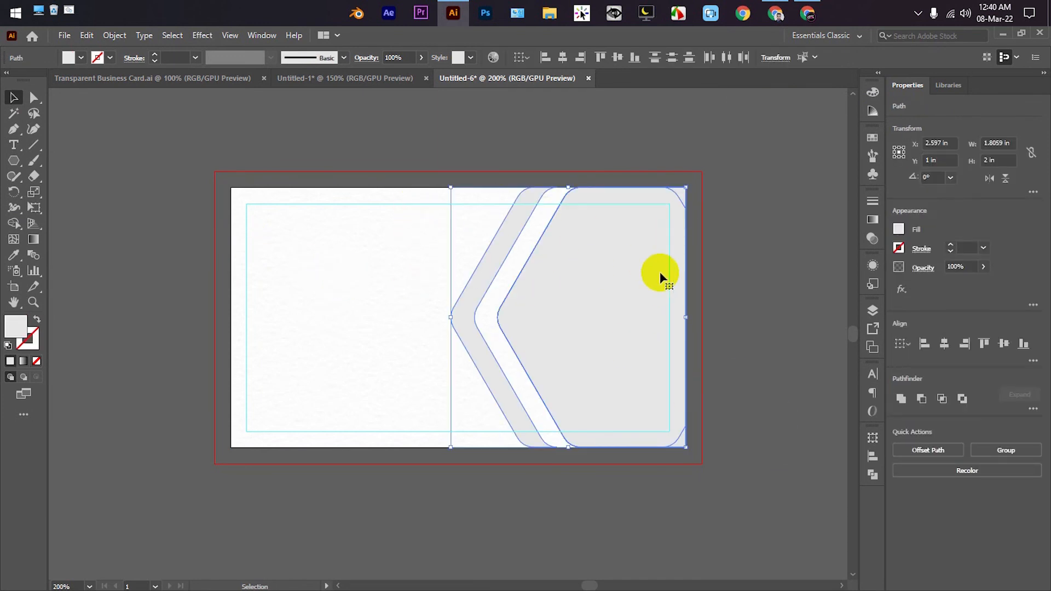
left_click(15, 224)
left_click_drag(668, 203, 680, 194)
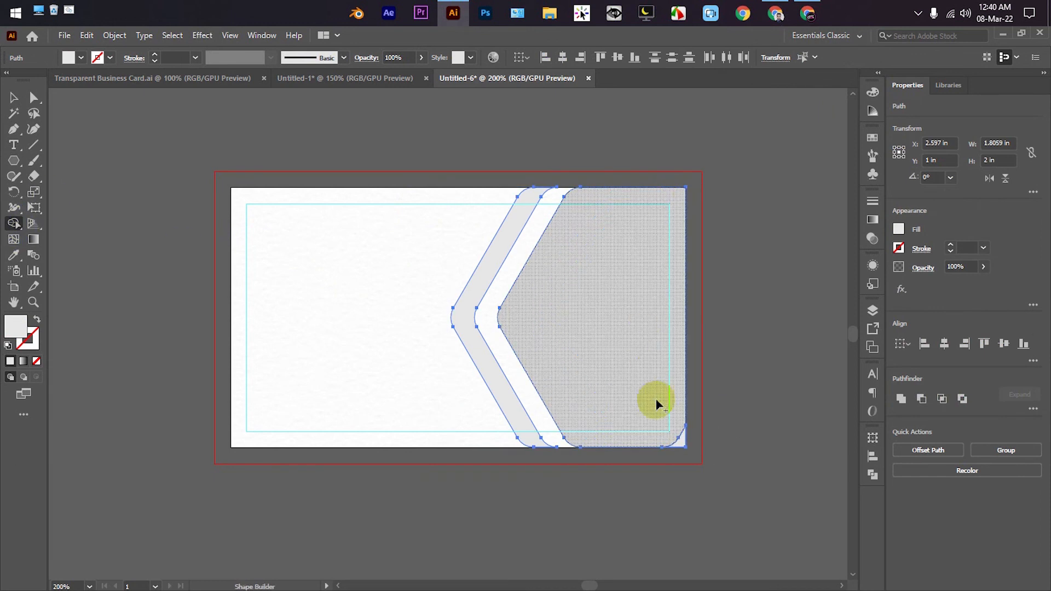
mouse_move(666, 426)
left_mouse_down()
mouse_move(671, 437)
mouse_move(692, 403)
left_mouse_up()
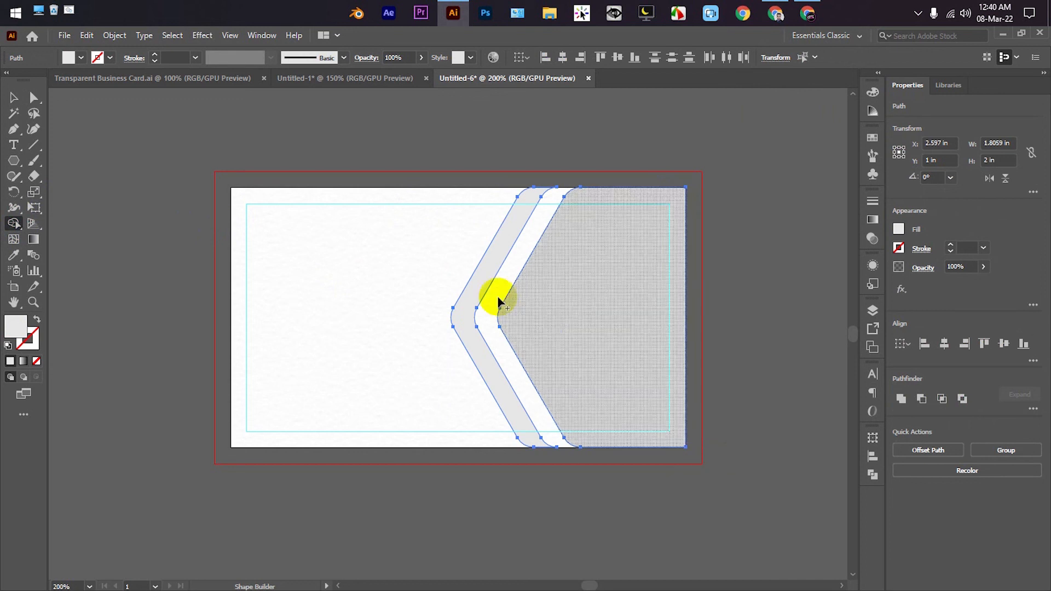
left_click(14, 100)
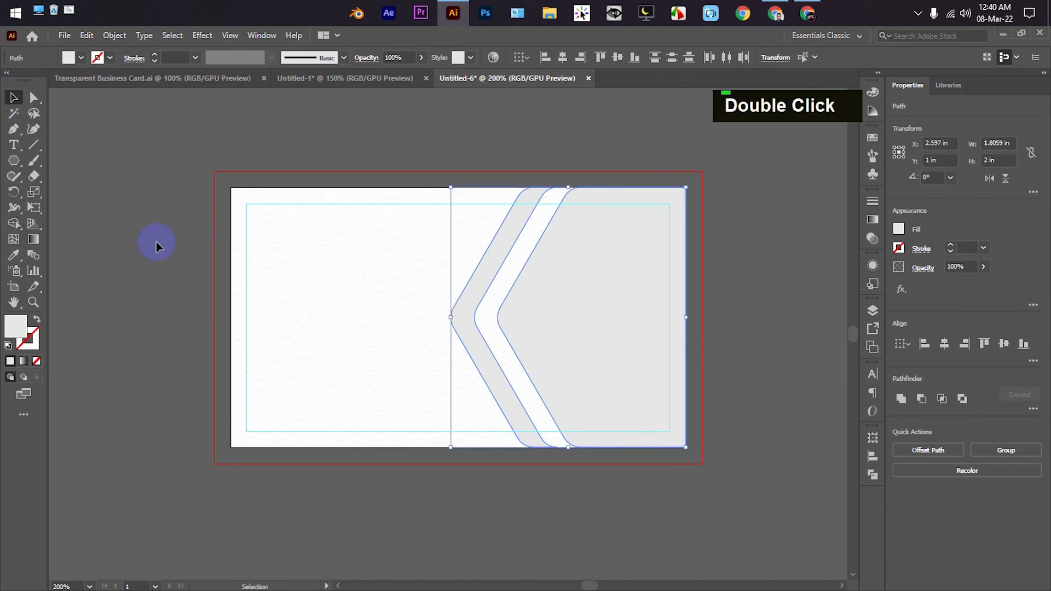
left_click(157, 244)
- Set the opacity of the large inner shape and the chevron band to 50%
left_click(617, 291)
left_click(475, 307, "shift")
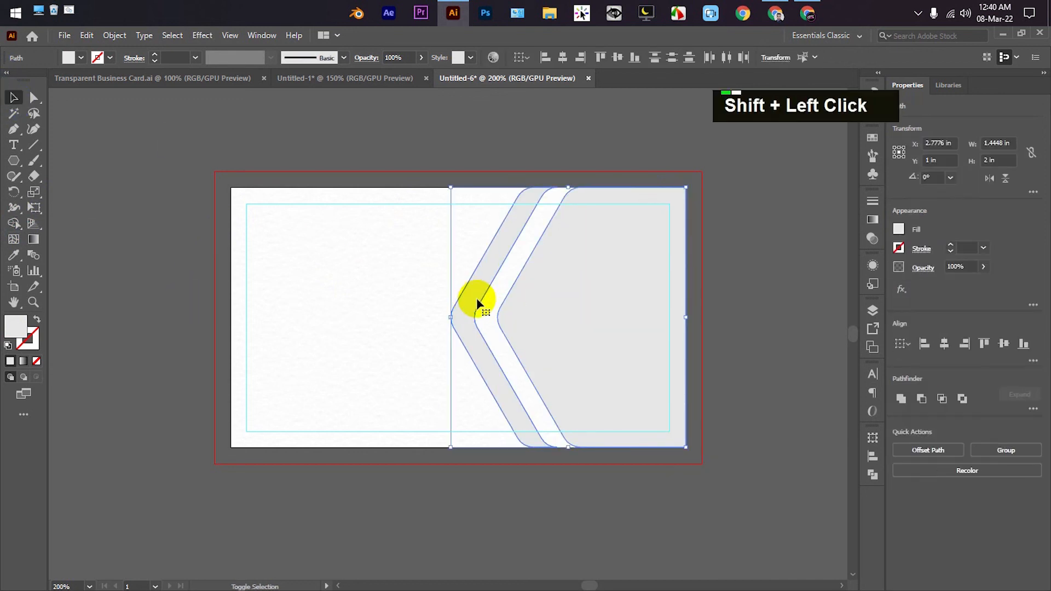
left_click(410, 55)
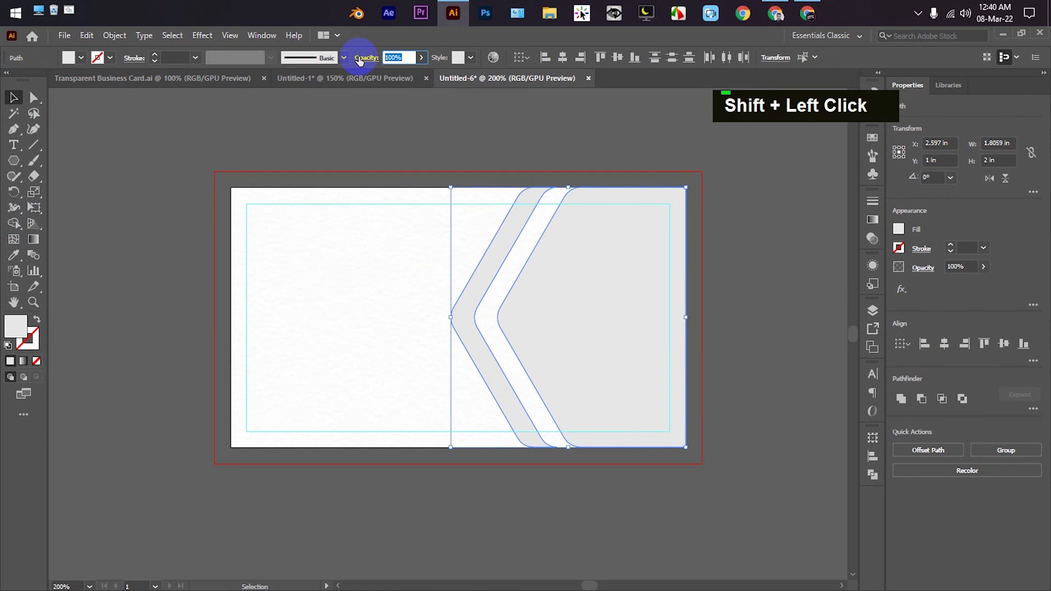
type("50")
key("Return")
left_click(383, 126)
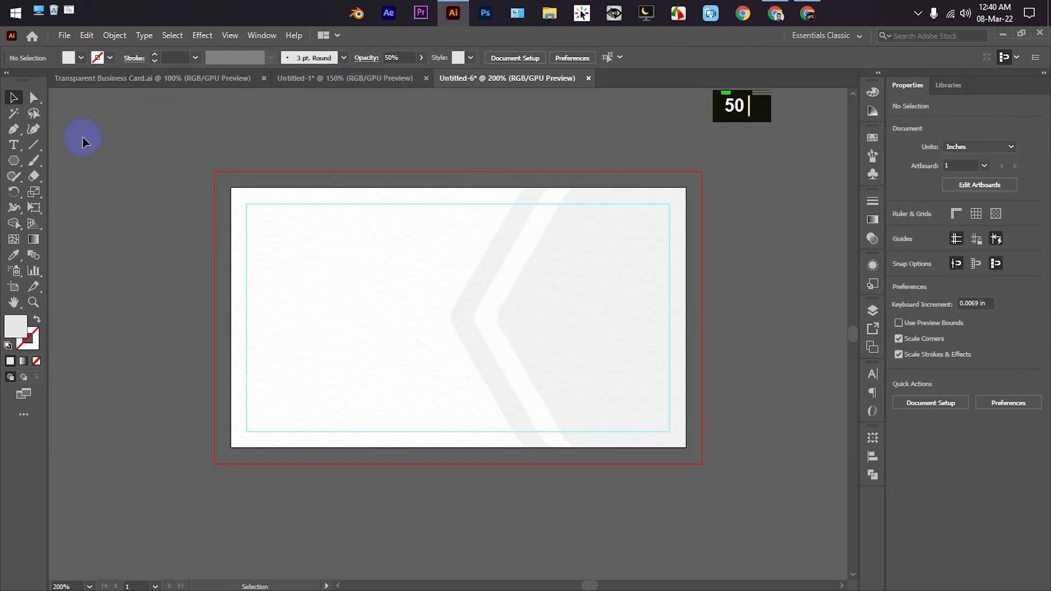
- Add the text COMPANY NAME in capitals over the upper part of the large grey shape and shift it slightly left
left_click(13, 146)
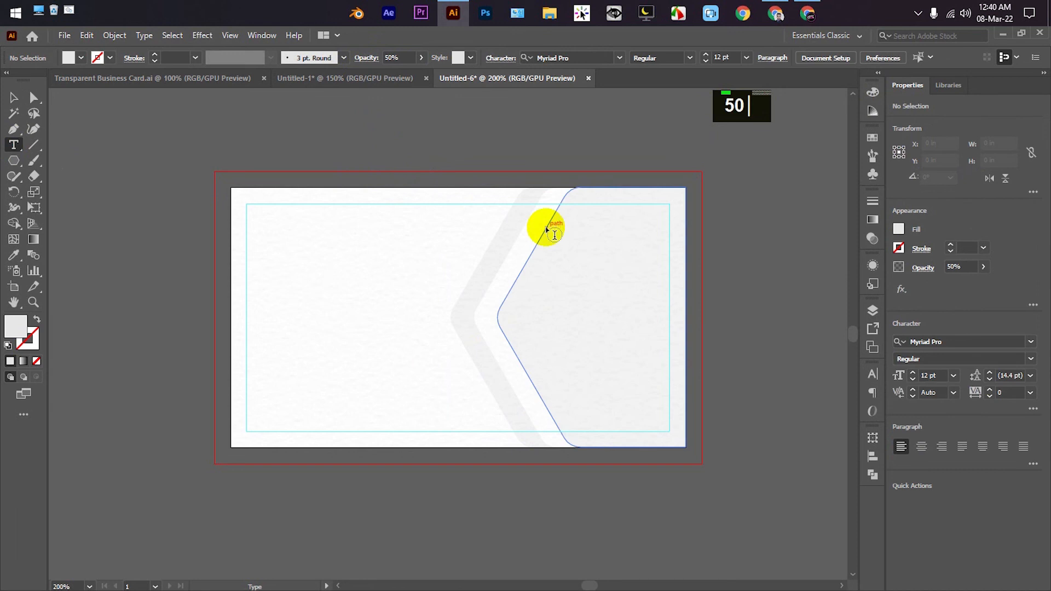
left_click(583, 254)
type("C")
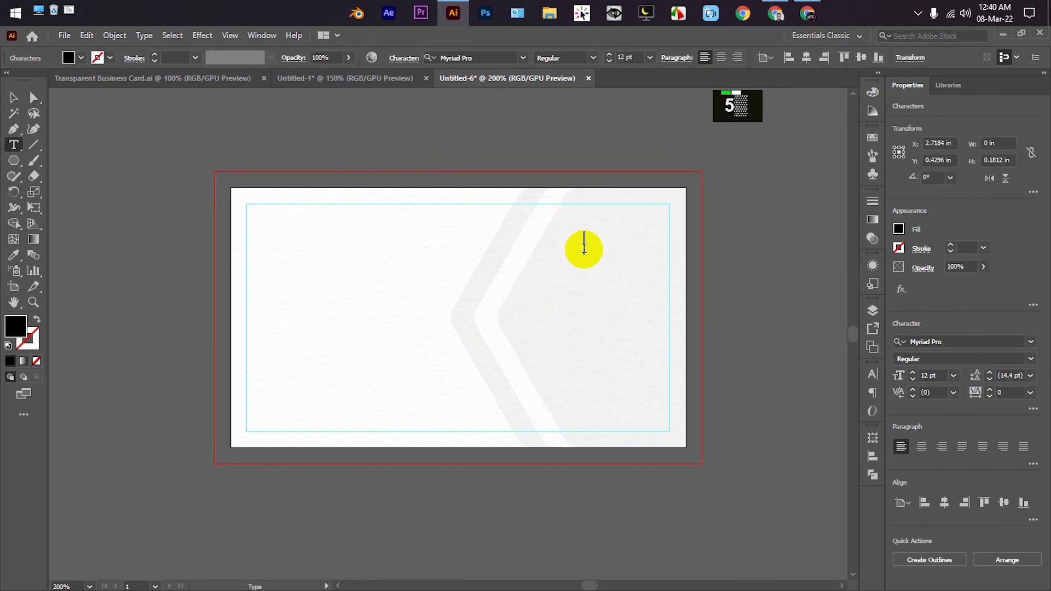
type("o")
key("BackSpace")
key("Caps_Lock")
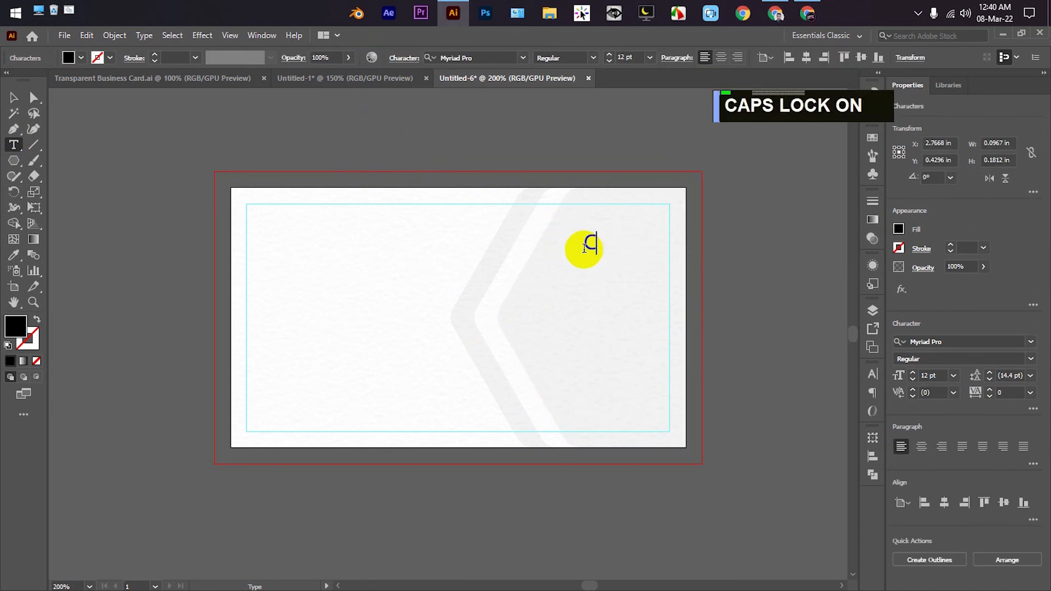
type("OMPA")
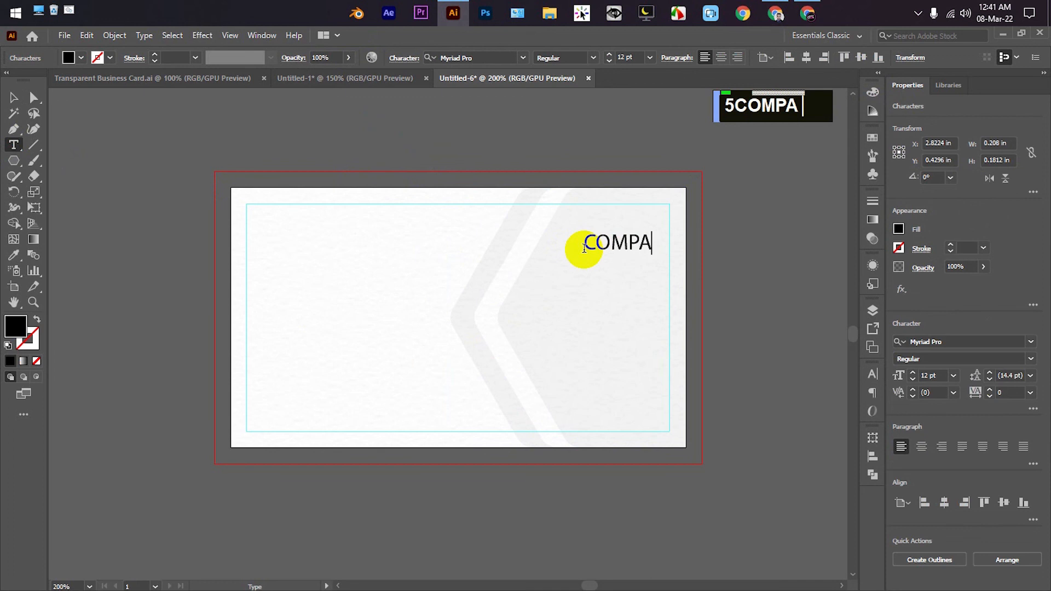
type("NY NAME")
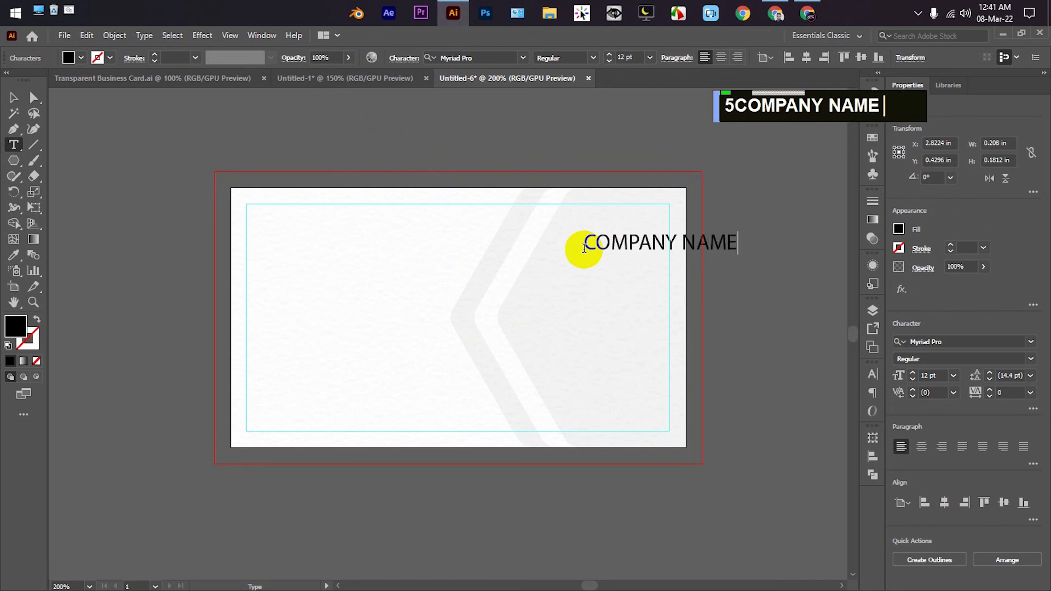
left_click(14, 98)
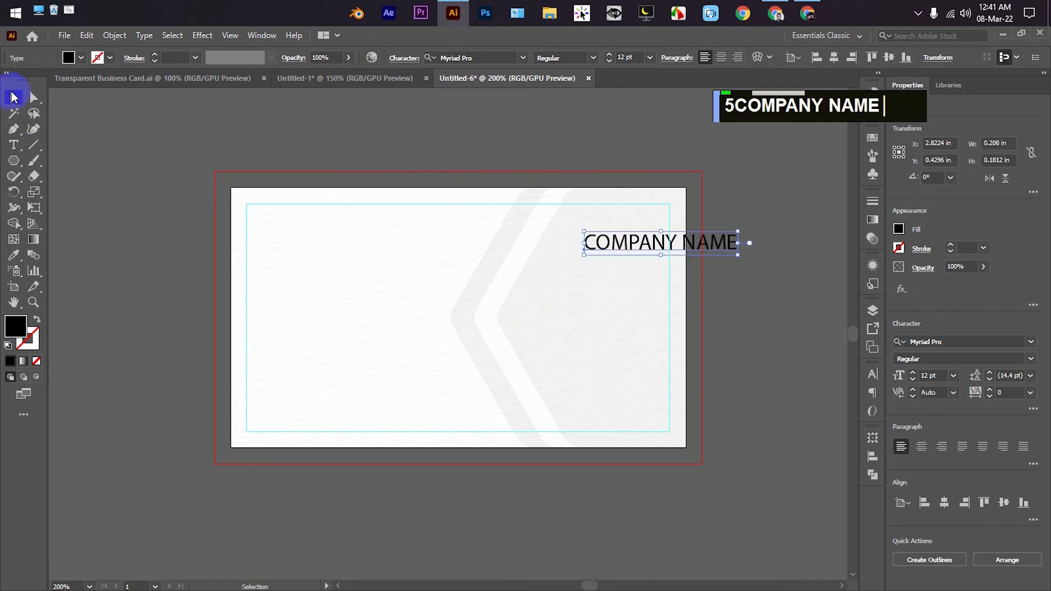
left_click_drag(604, 243, 561, 250)
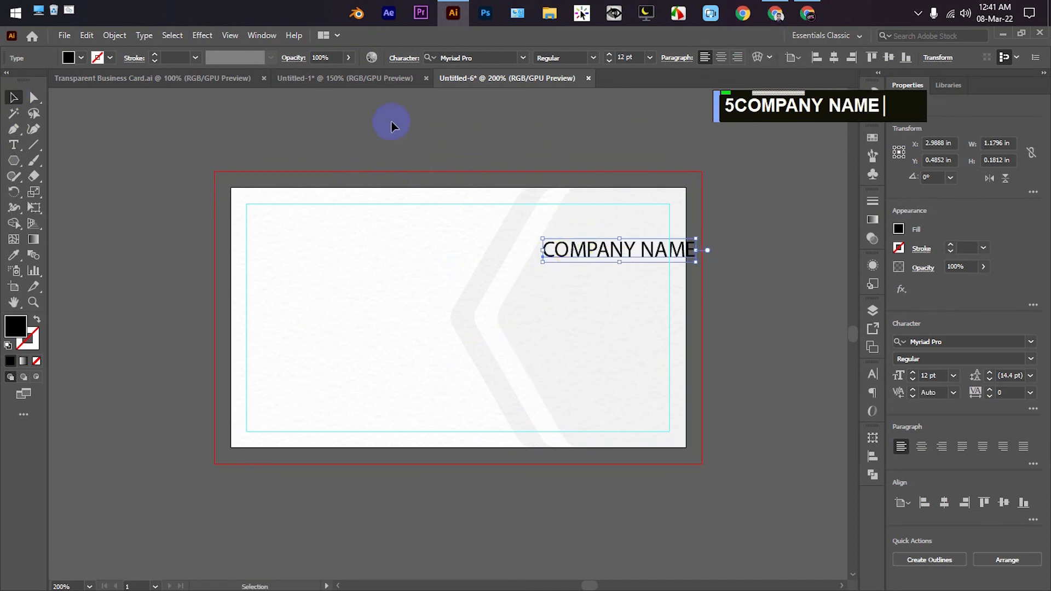
- Set the COMPANY NAME text to the Poppins Medium font
left_click(492, 59)
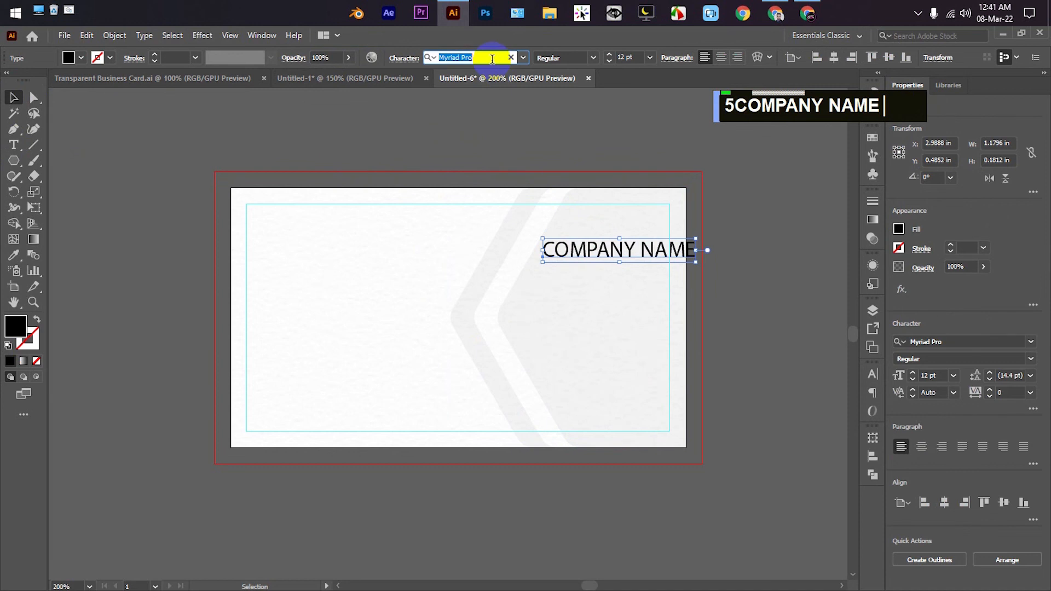
type("POP")
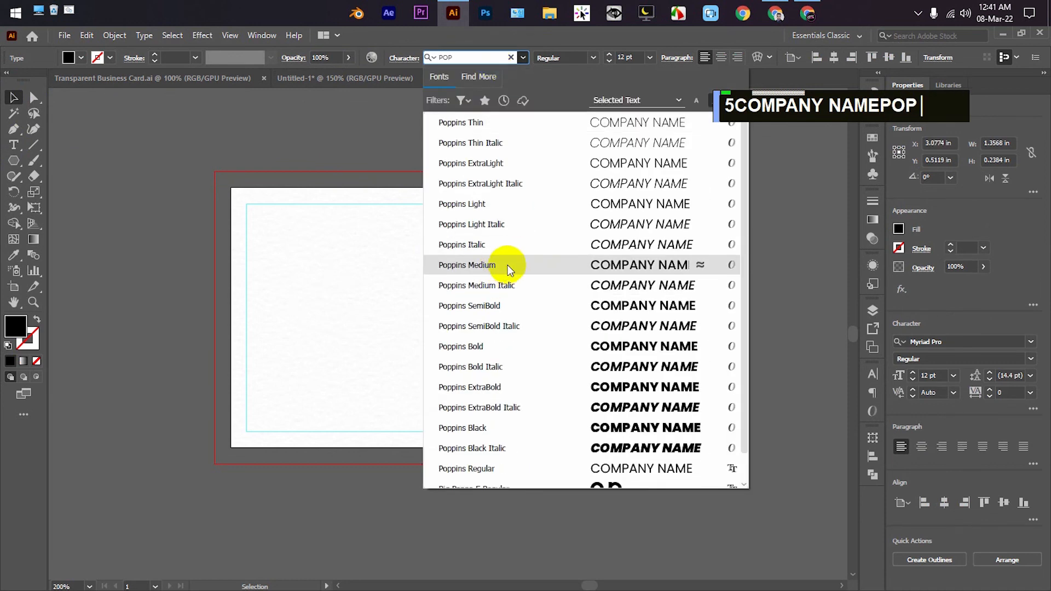
left_click(616, 265)
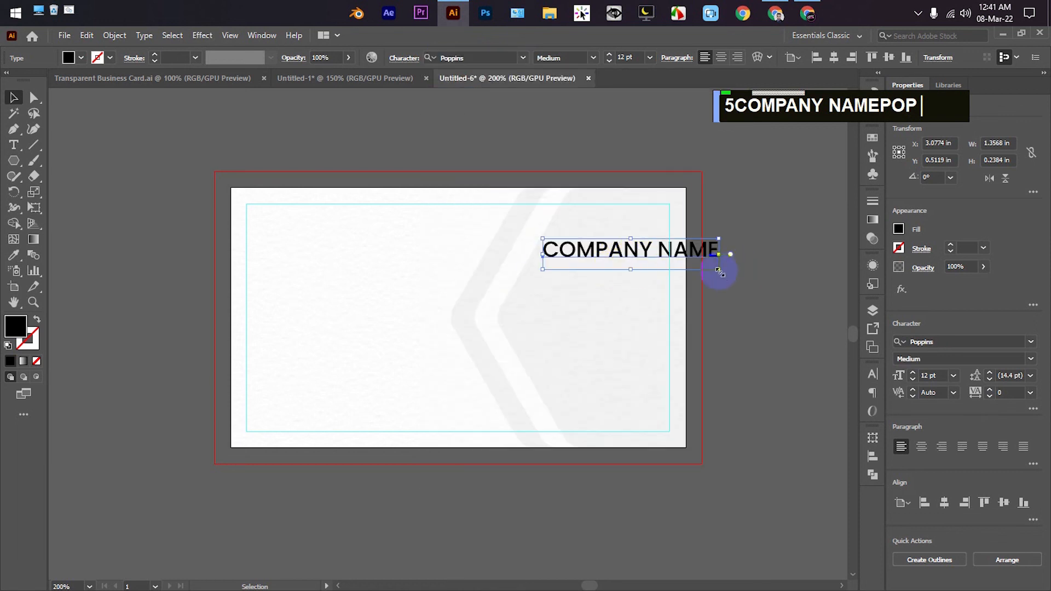
- Scale the COMPANY NAME text down to about 7.2 pt and place it inside the right margin guide
left_click_drag(718, 271, 703, 268)
left_click_drag(621, 253, 605, 258)
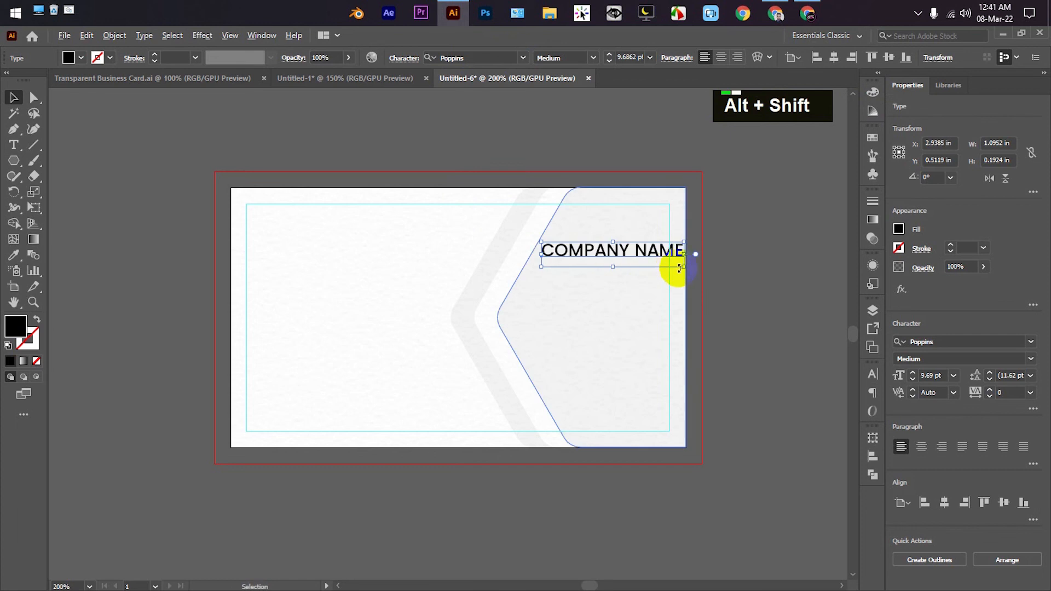
left_click_drag(679, 268, 642, 252)
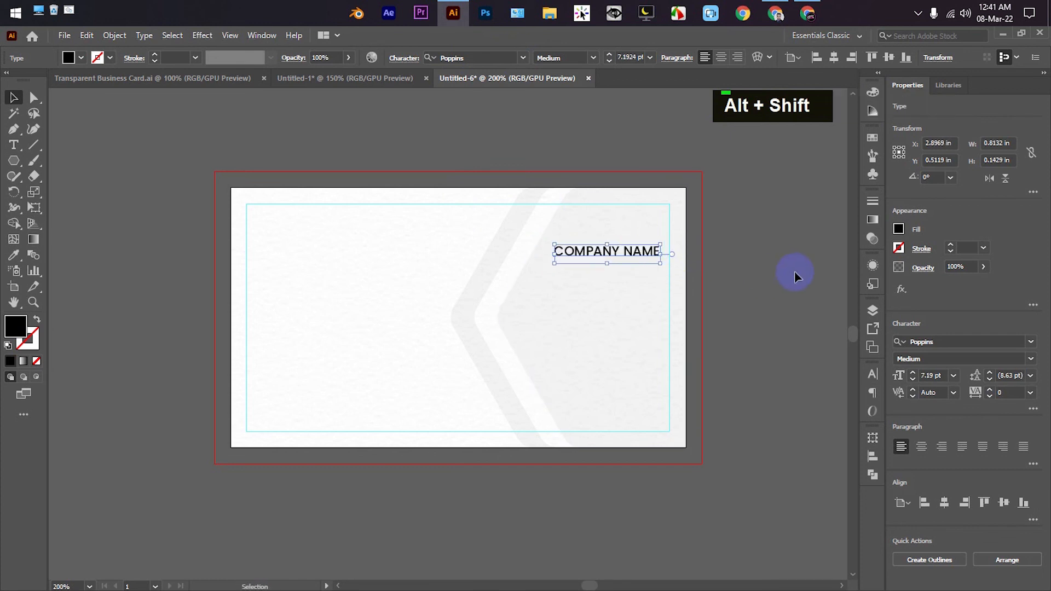
- Nudge COMPANY NAME slightly left and place a scaled-down copy of the QR code from the Untitled-1 document centred below it
key("Left")
left_click(796, 270)
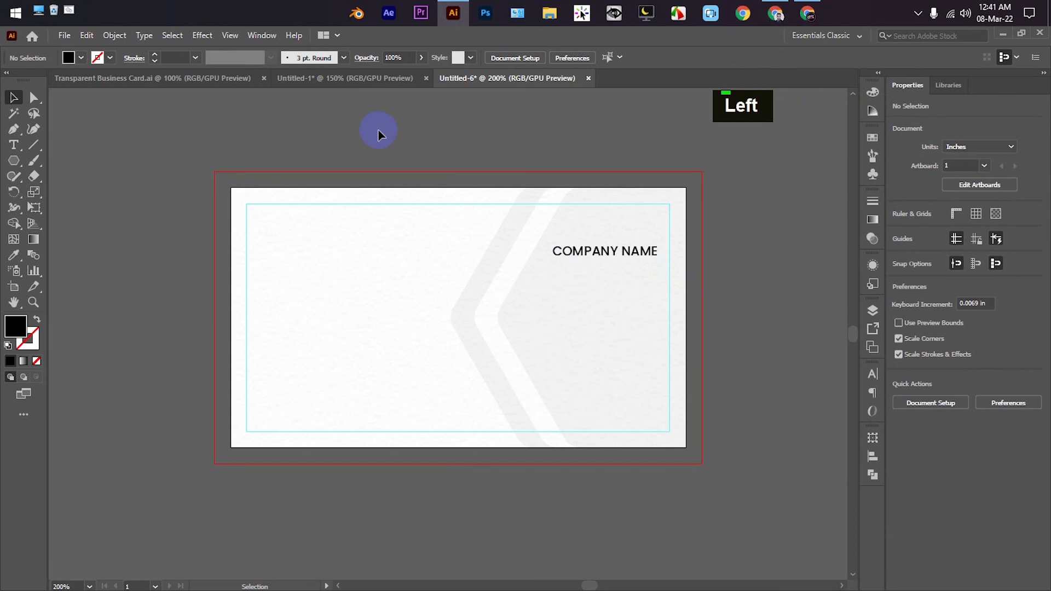
left_click(299, 81)
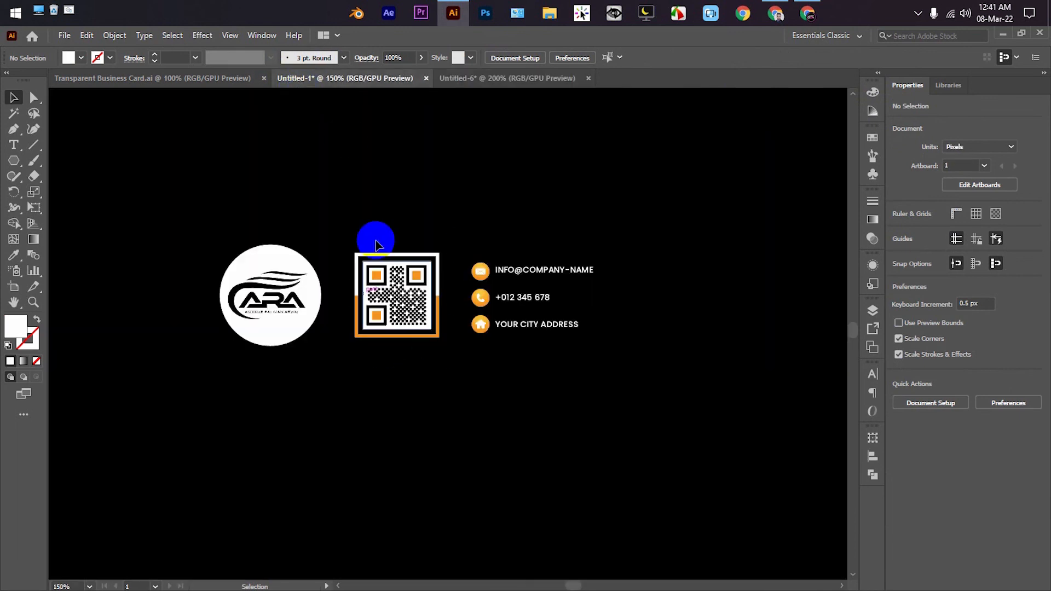
left_click_drag(359, 212, 441, 397)
left_click(408, 309)
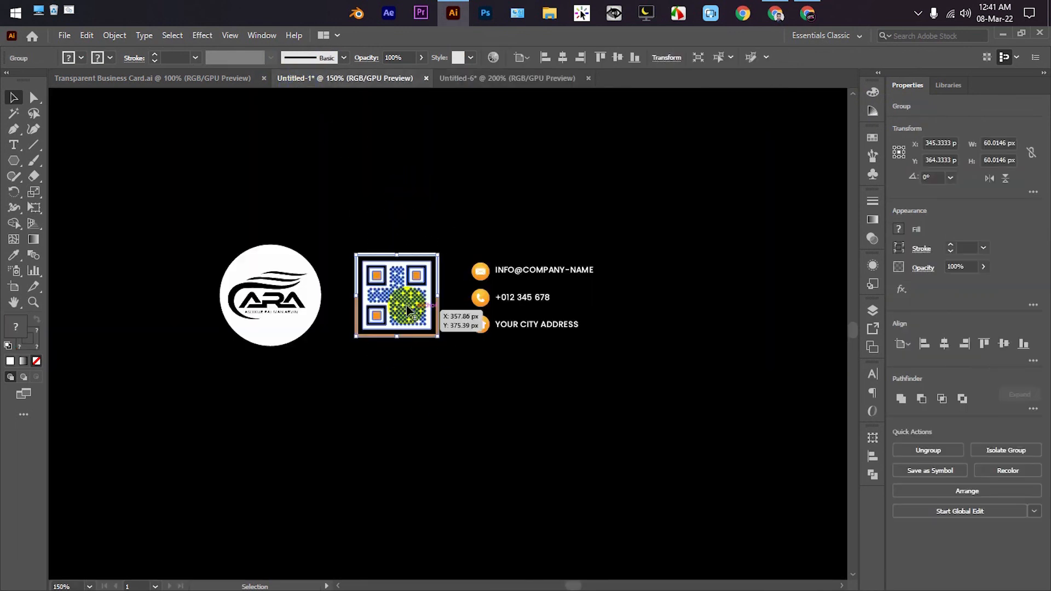
left_click_drag(408, 309, 605, 305)
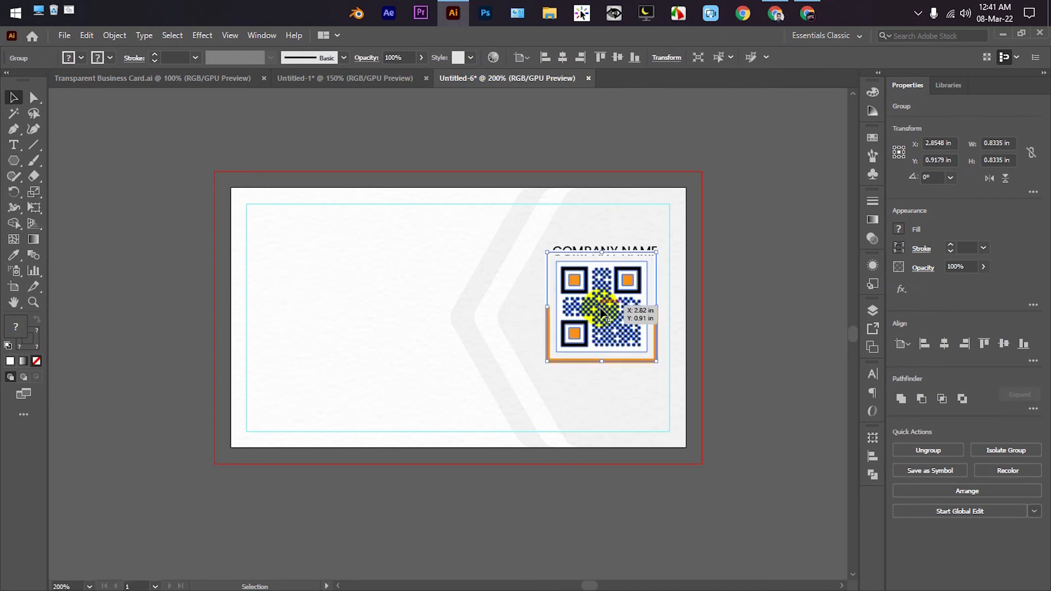
left_click_drag(656, 361, 606, 315)
left_click(736, 321)
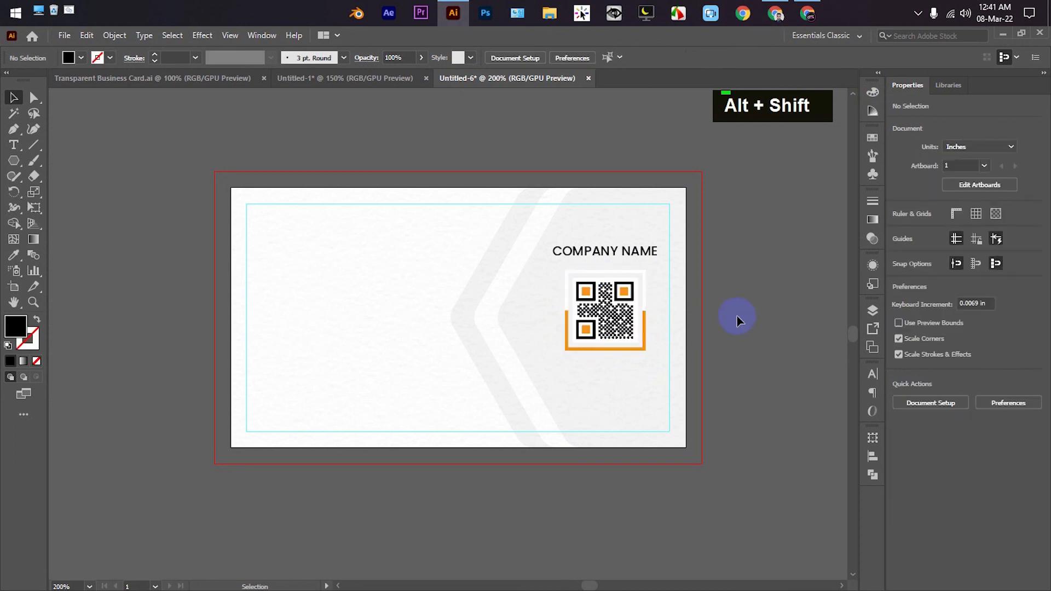
- Copy the three contact lines with icons from Untitled-1 onto the card, scale them to about 0.71 in wide and place them below the QR code
left_click(352, 86)
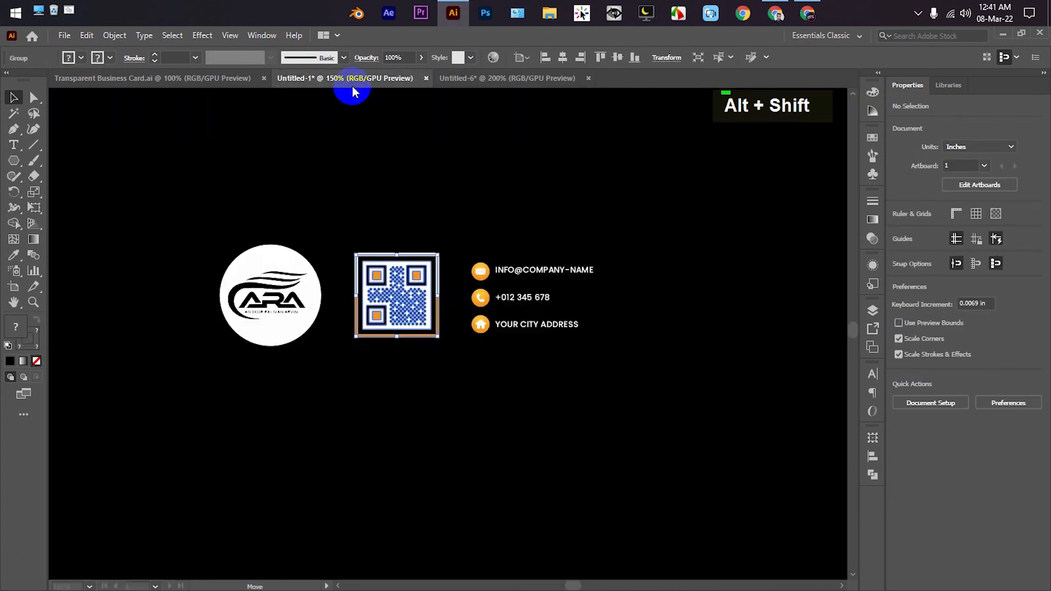
double_click(669, 414)
left_click(464, 242)
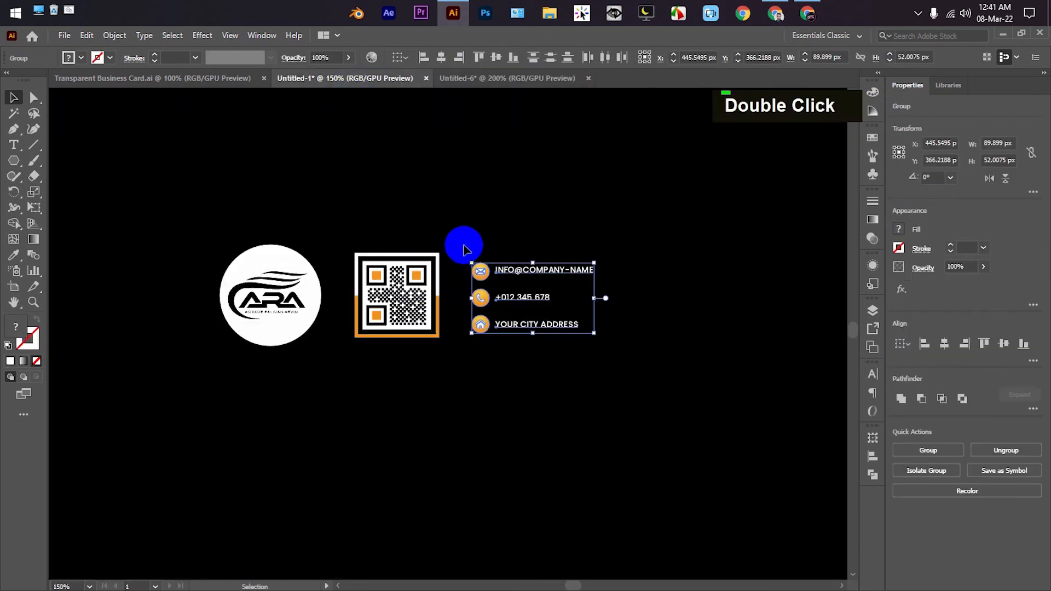
left_click_drag(493, 293, 598, 396)
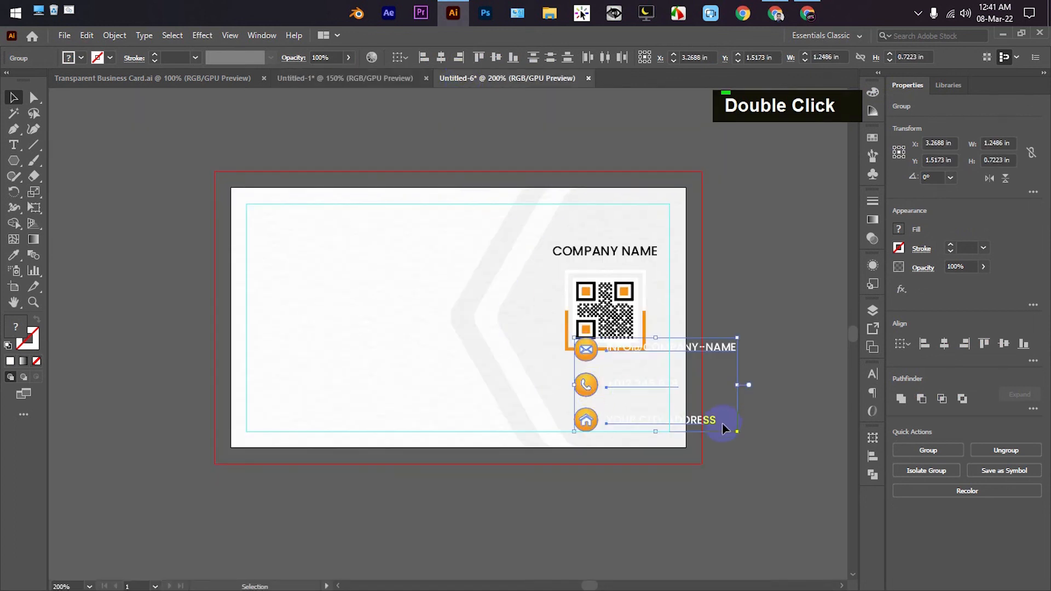
left_click_drag(737, 431, 589, 416)
key("Up")
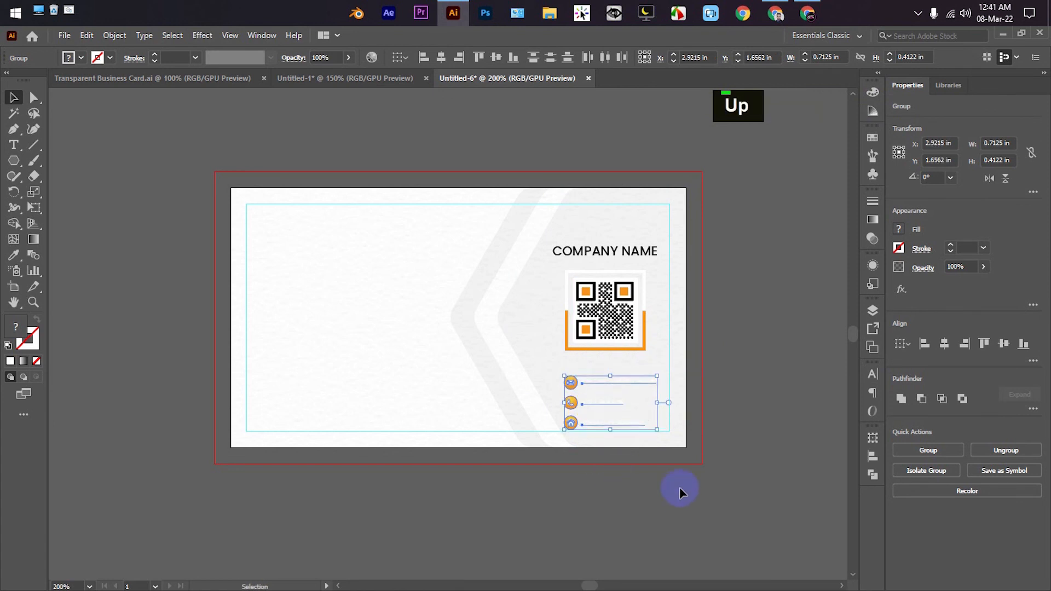
key("Left")
- Shift the phone contact line left so its icon sits on the slanted edge of the grey shape
left_click(591, 417)
left_click(590, 405)
key("Left")
key("Left")
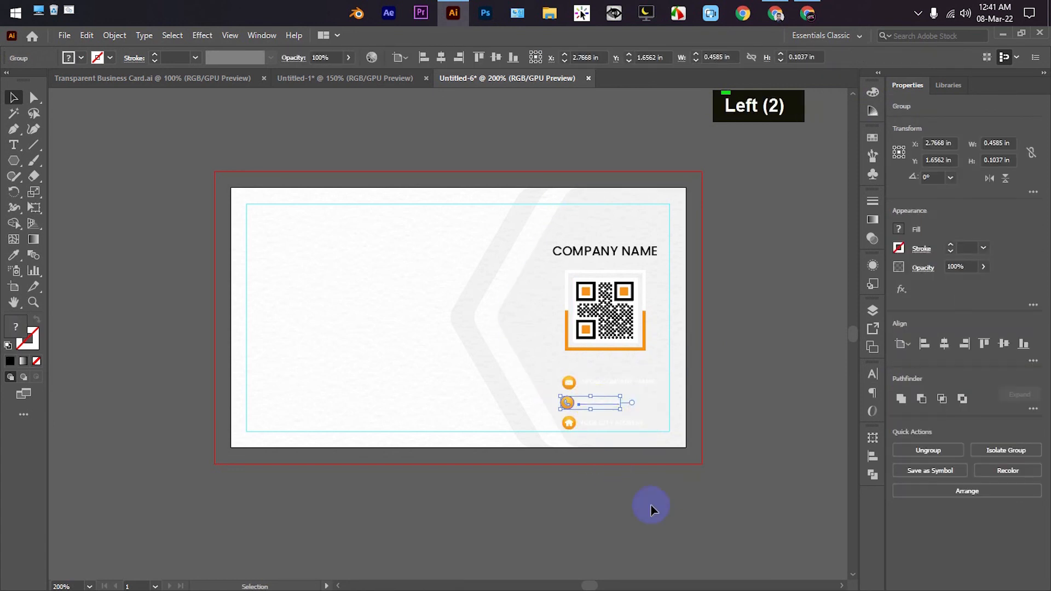
left_click(659, 508)
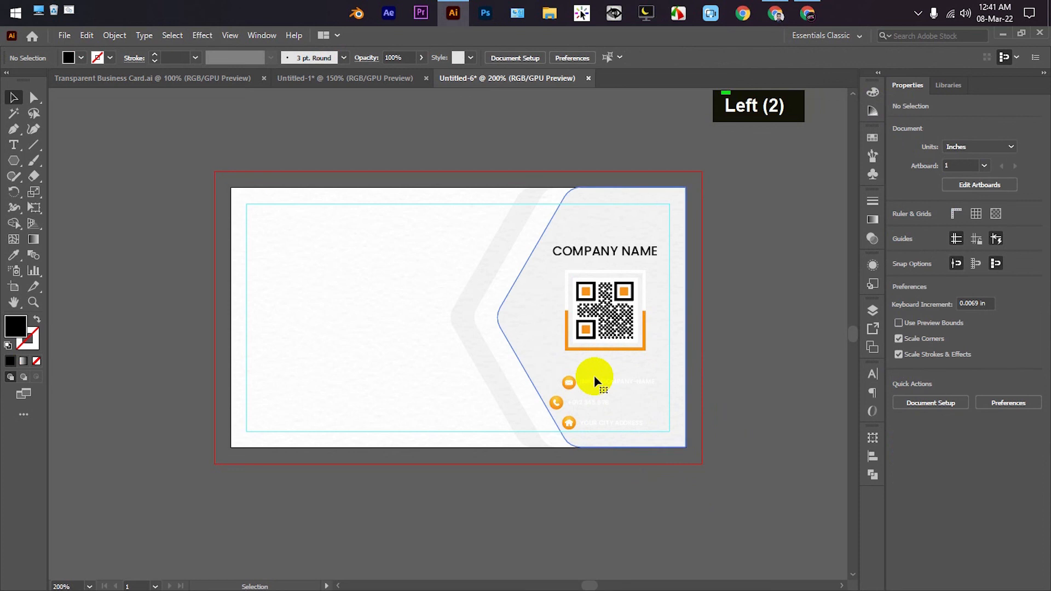
- Shift the e-mail contact line further left so the three icons step along the slanted edge of the grey shape
left_click(594, 379)
left_click(594, 382)
key("Left")
key("Left")
key("Left")
key("Left")
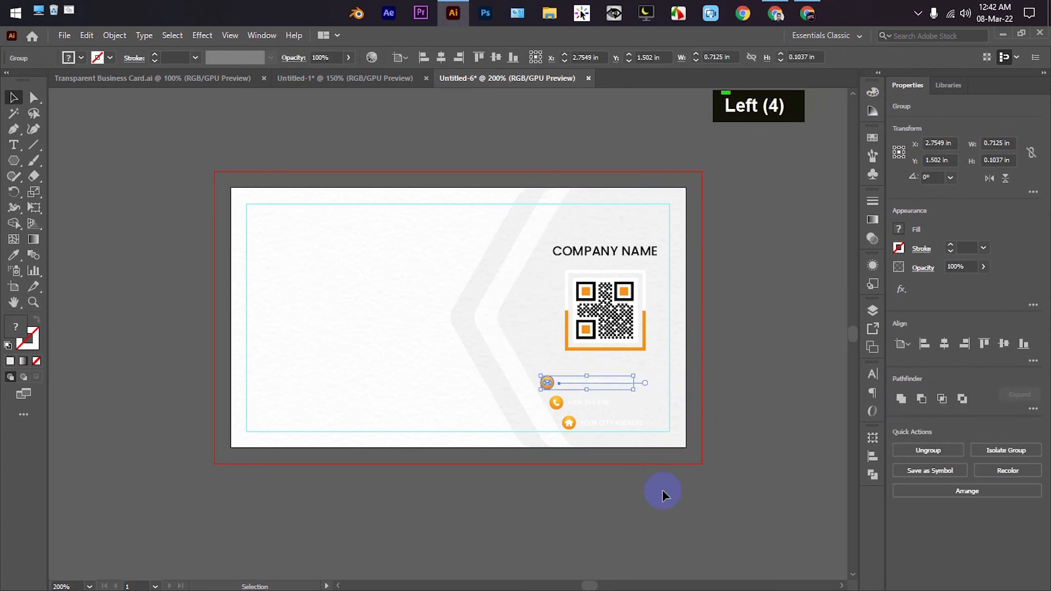
left_click(662, 492)
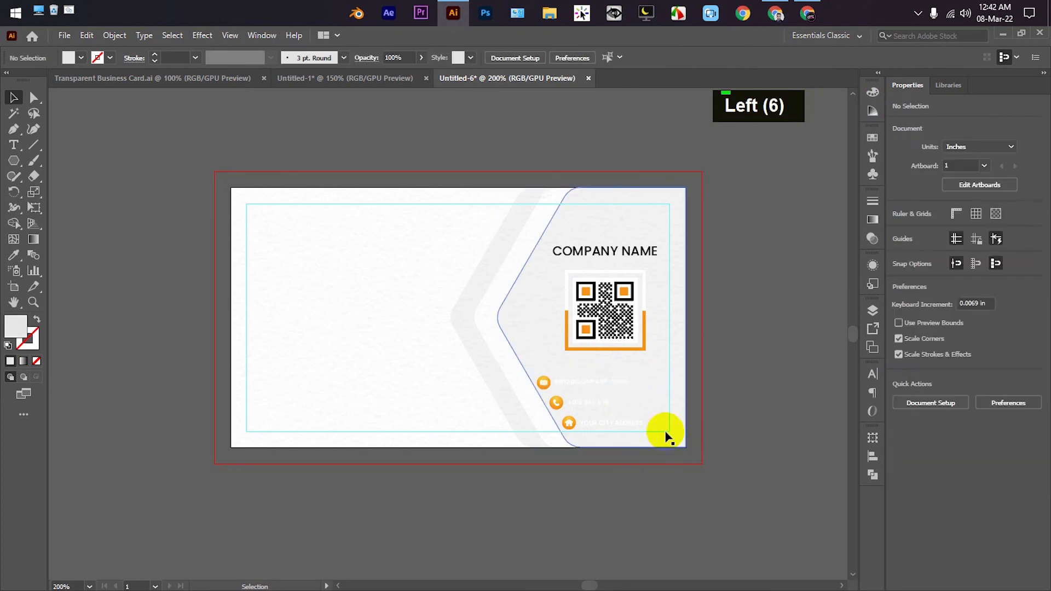
left_click(593, 410)
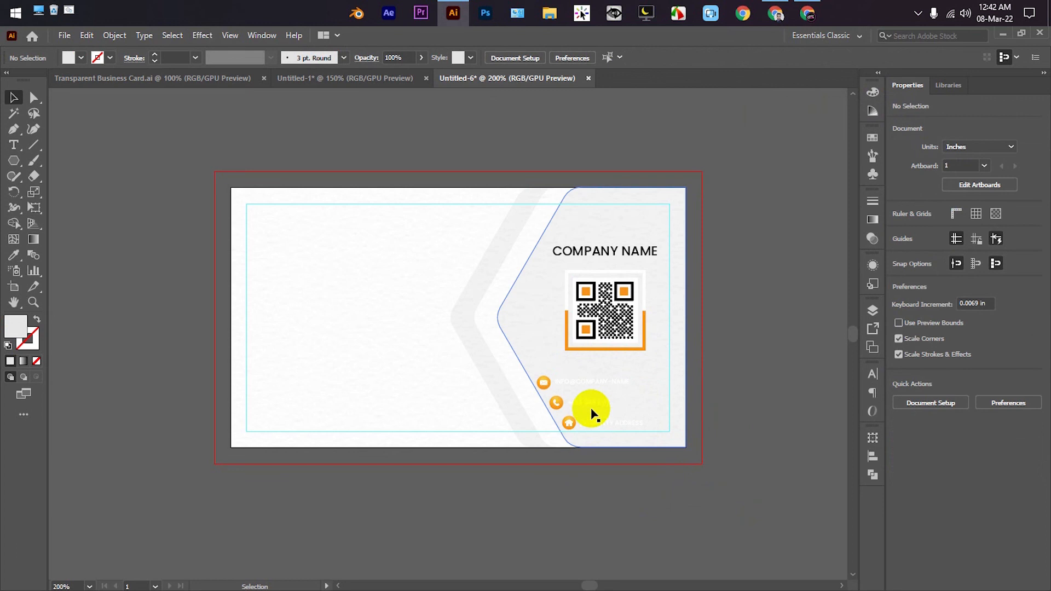
left_click_drag(575, 388, 581, 387)
key("Right")
left_click(695, 506)
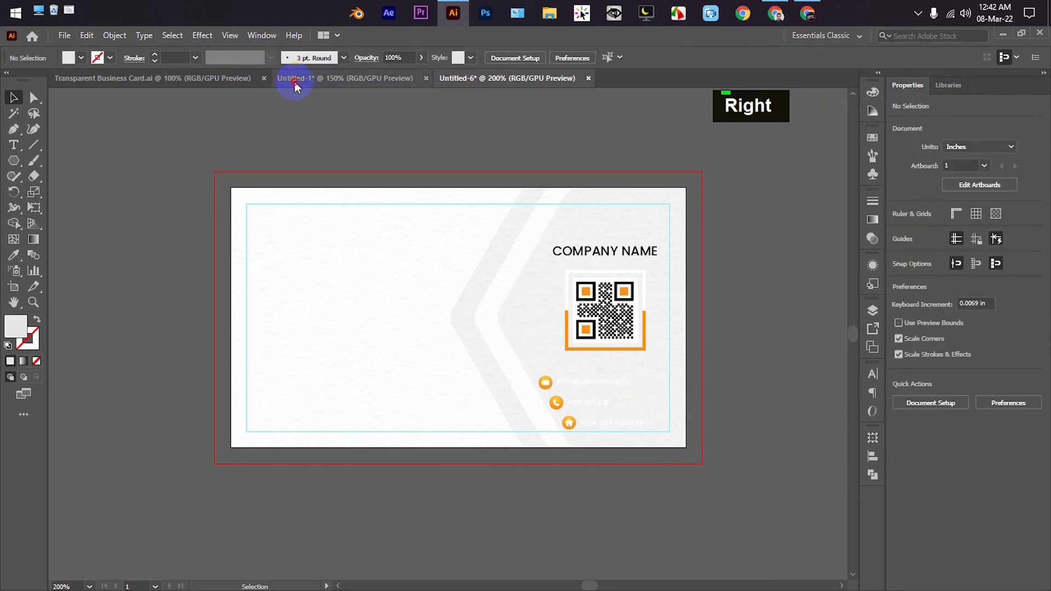
- Copy the round logo from Untitled-1 onto the card's left half, scale it to about 0.81 in and centre it vertically on the artboard
left_click(311, 83)
left_click_drag(288, 268, 356, 317)
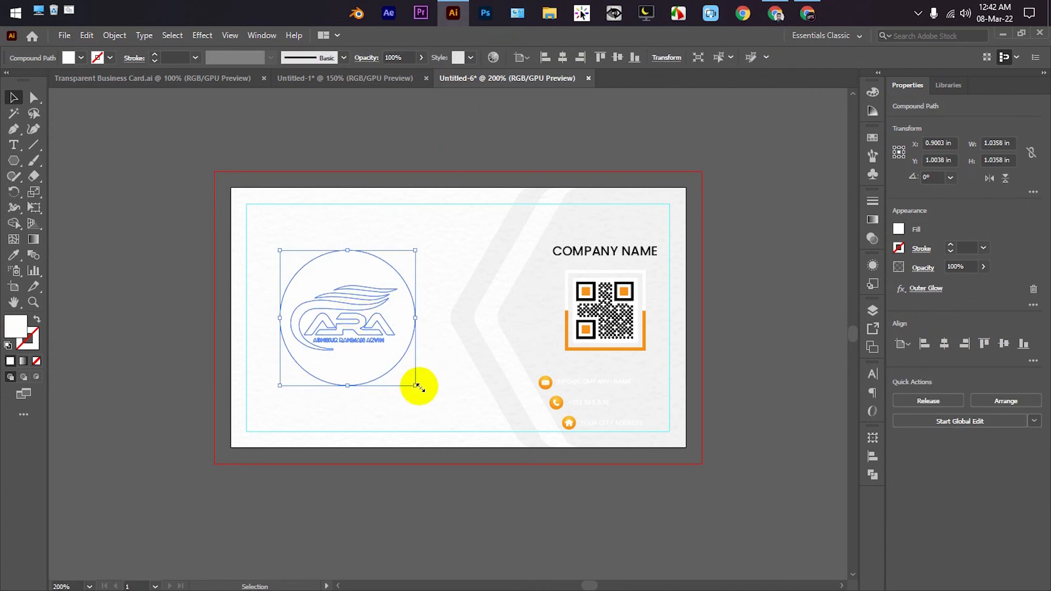
left_click_drag(416, 383, 402, 372)
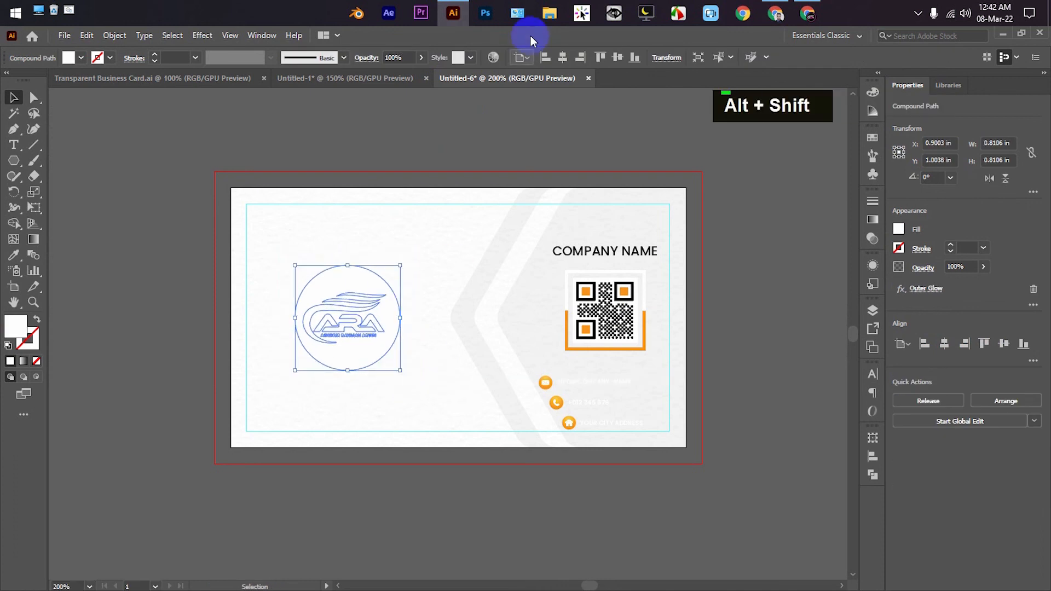
left_click(617, 58)
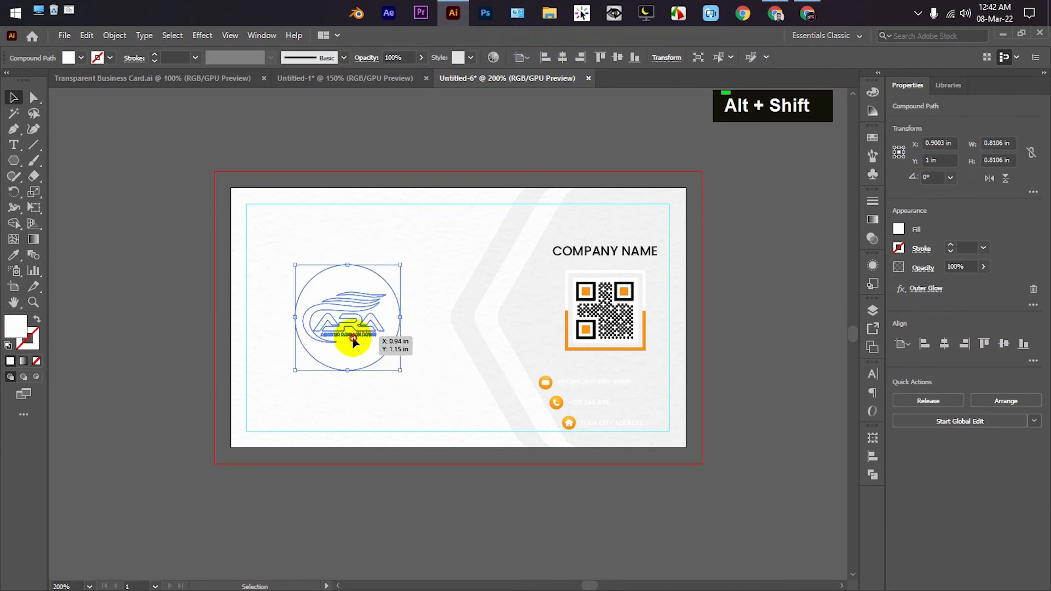
- Scale the round logo down to about 0.72 in and move it slightly to the right
left_click_drag(400, 370, 396, 365)
key("Right")
key("Right")
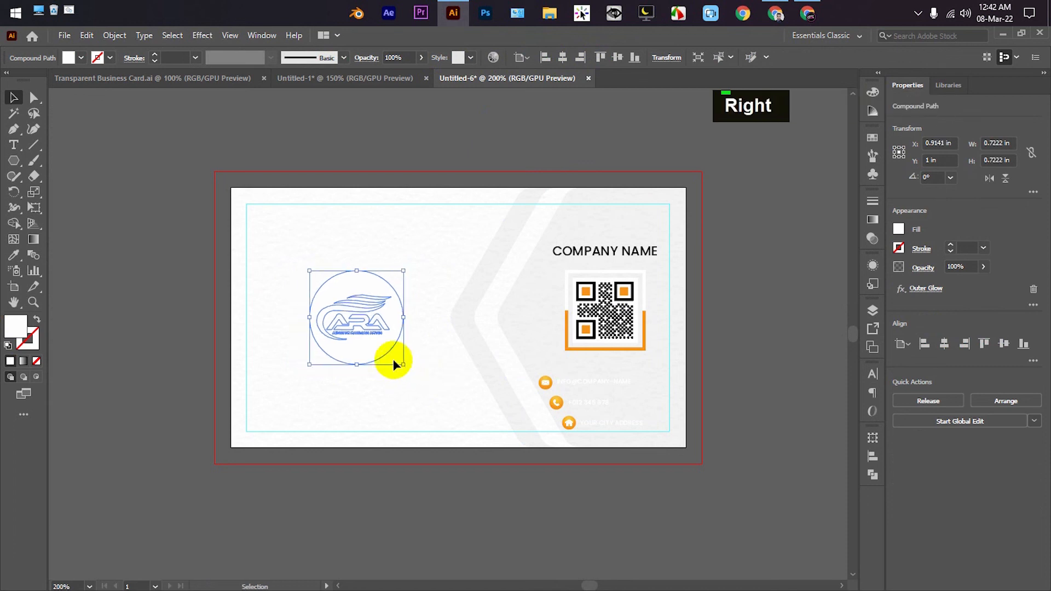
left_click(125, 292)
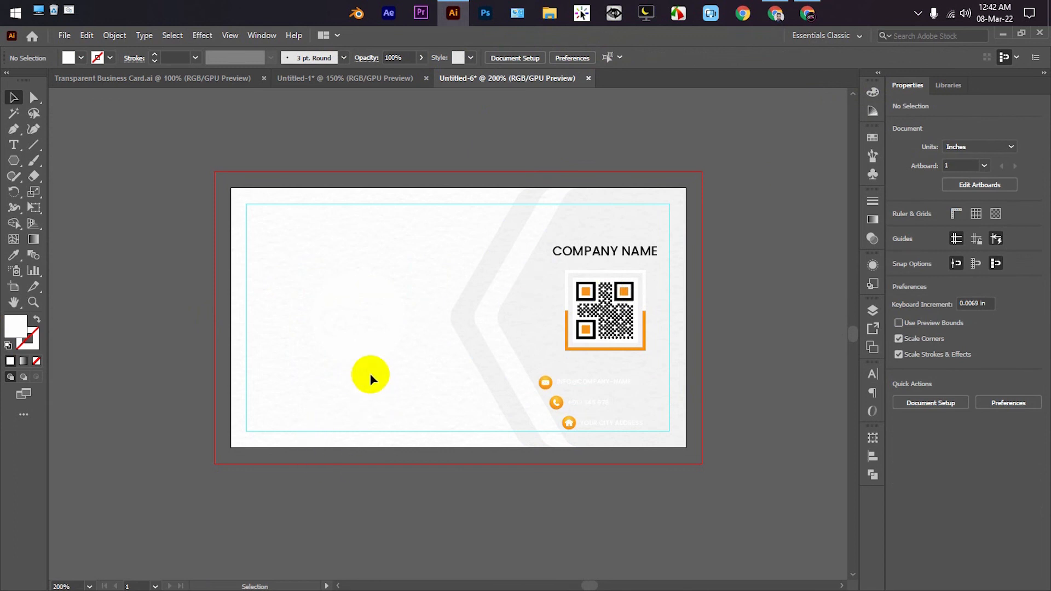
- Unlock all objects and copy the whole card onto the leaf photo in Transparent Business Card.ai, enlarging it to about 370 × 212 px
key("ctrl+alt+2")
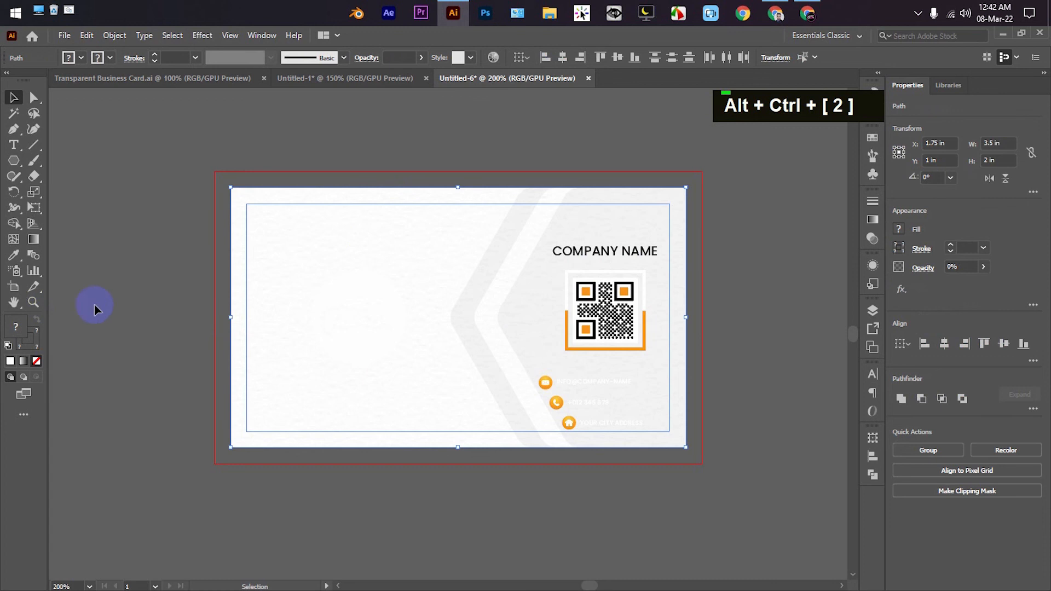
left_click(254, 183)
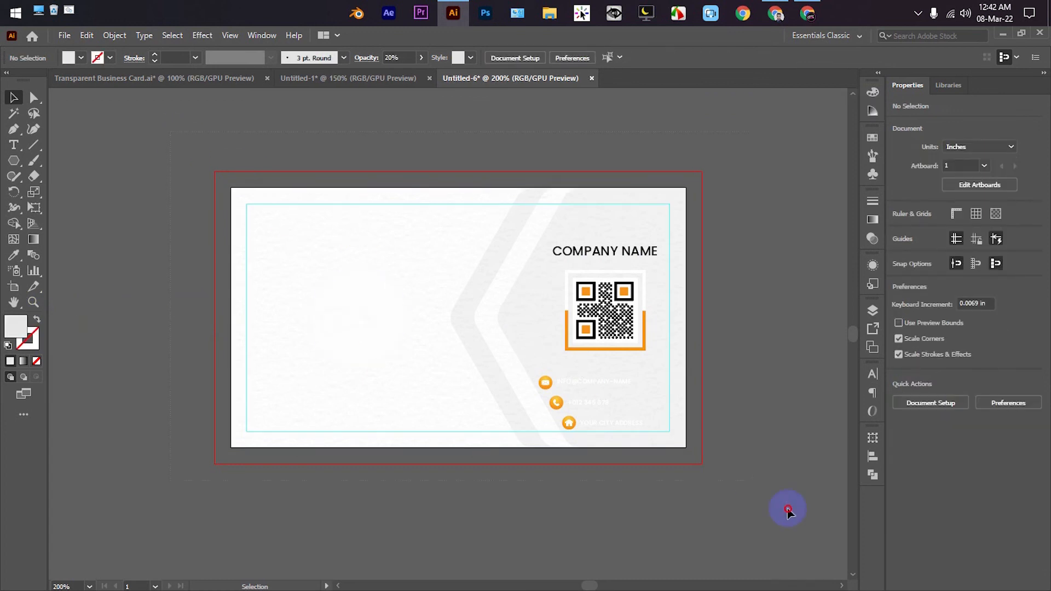
key("ctrl+a")
left_click_drag(481, 279, 469, 310)
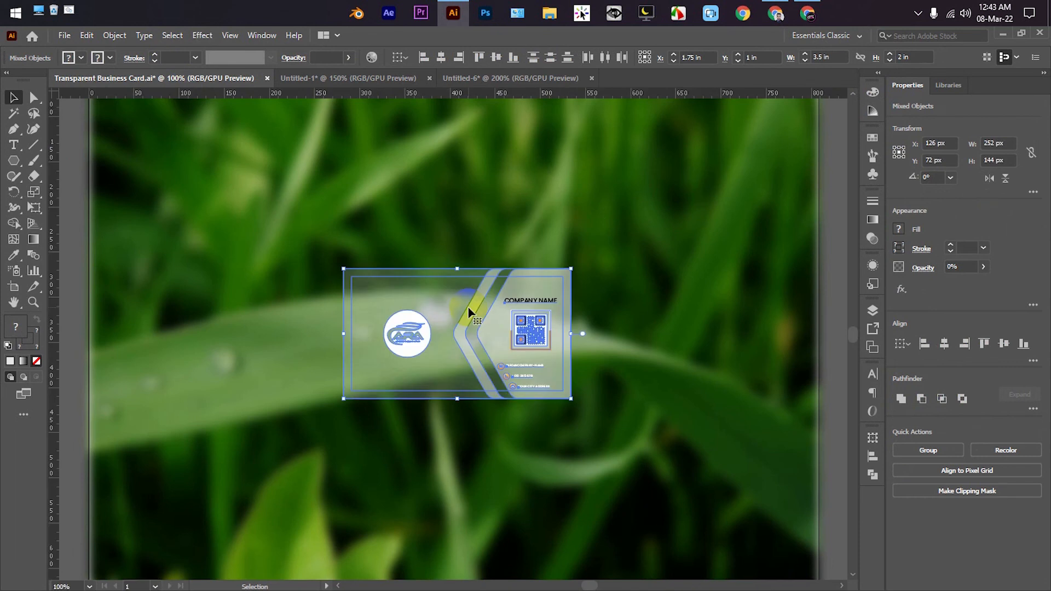
left_click_drag(567, 394, 624, 432)
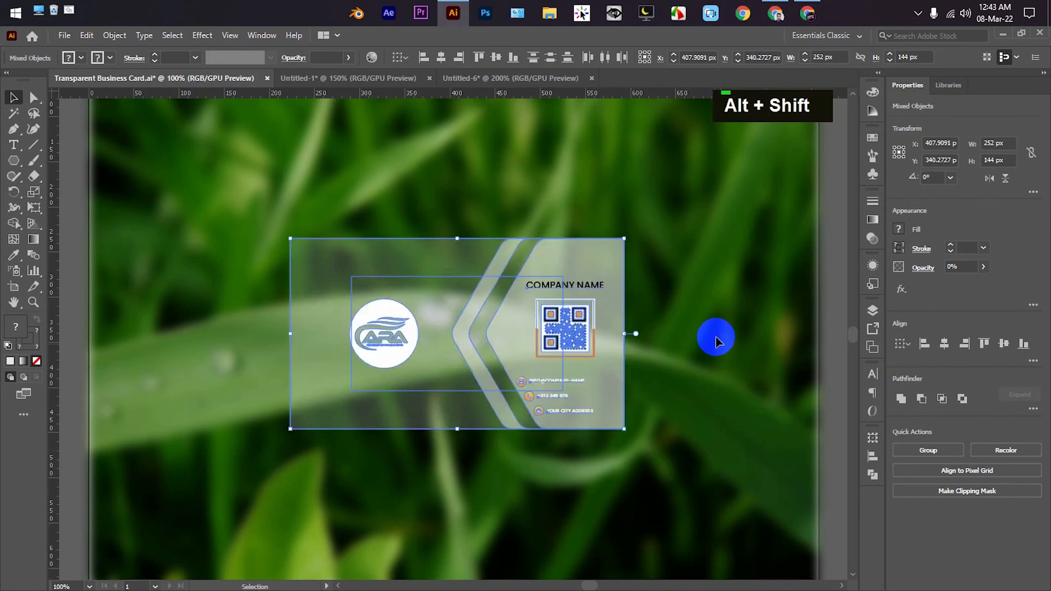
left_click(714, 338)
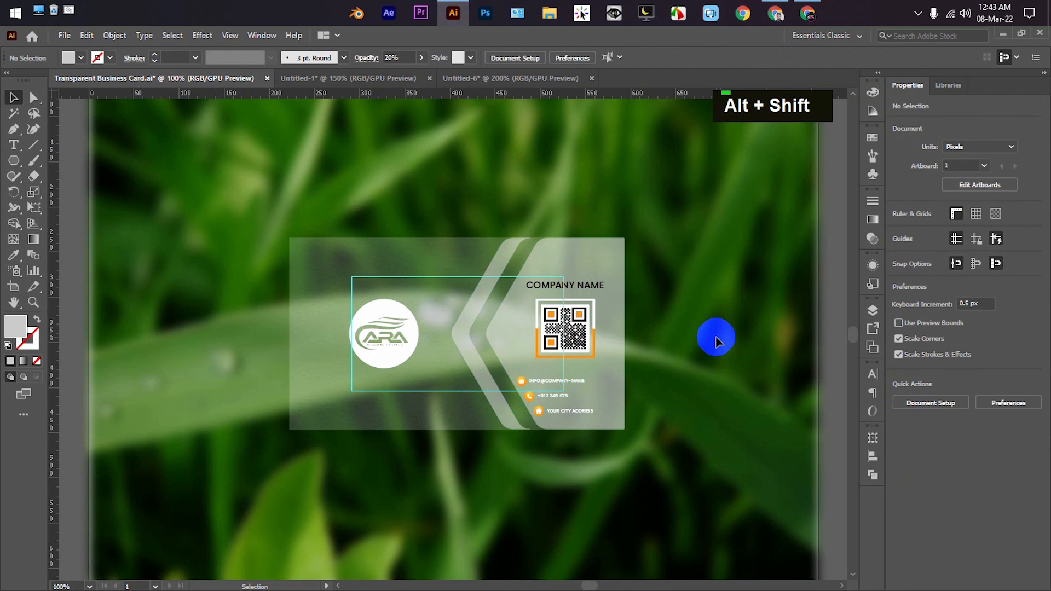
- Lock the card's base rectangle and delete the leftover margin guide rectangle over the card
left_click(439, 275)
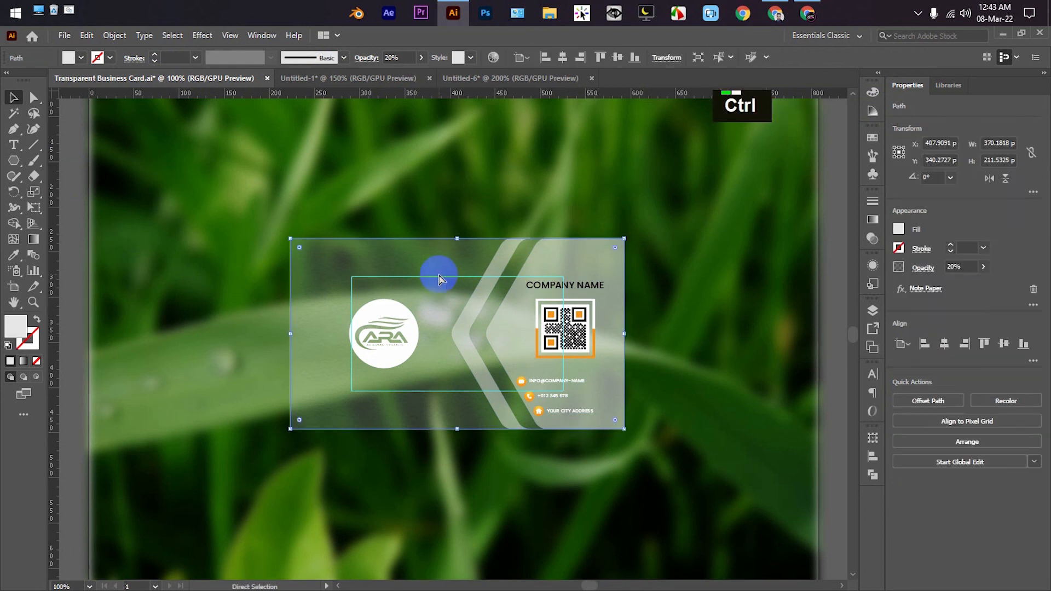
key("ctrl+2")
left_click(439, 276)
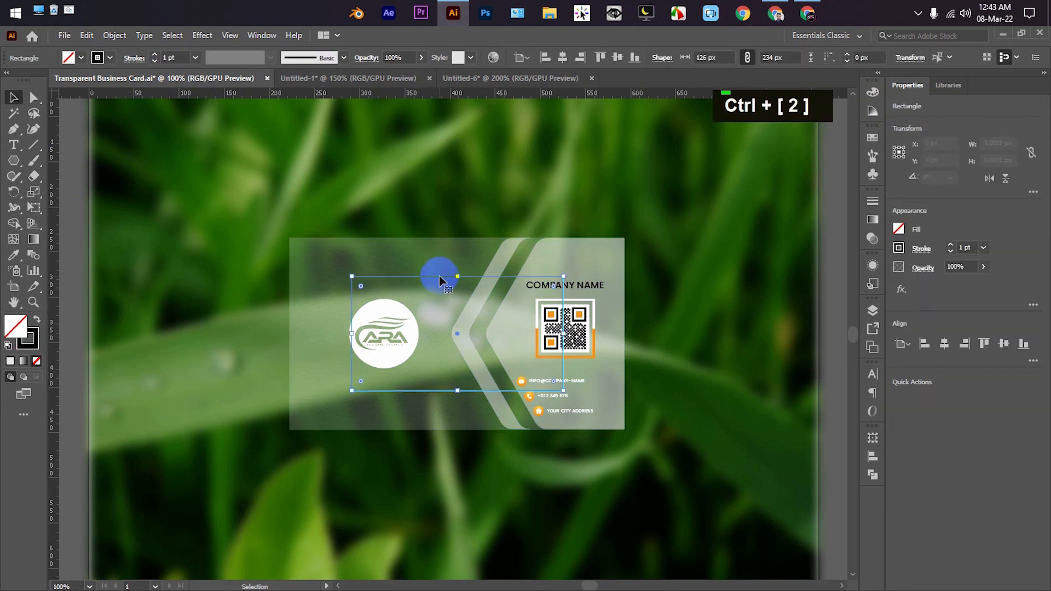
key("BackSpace")
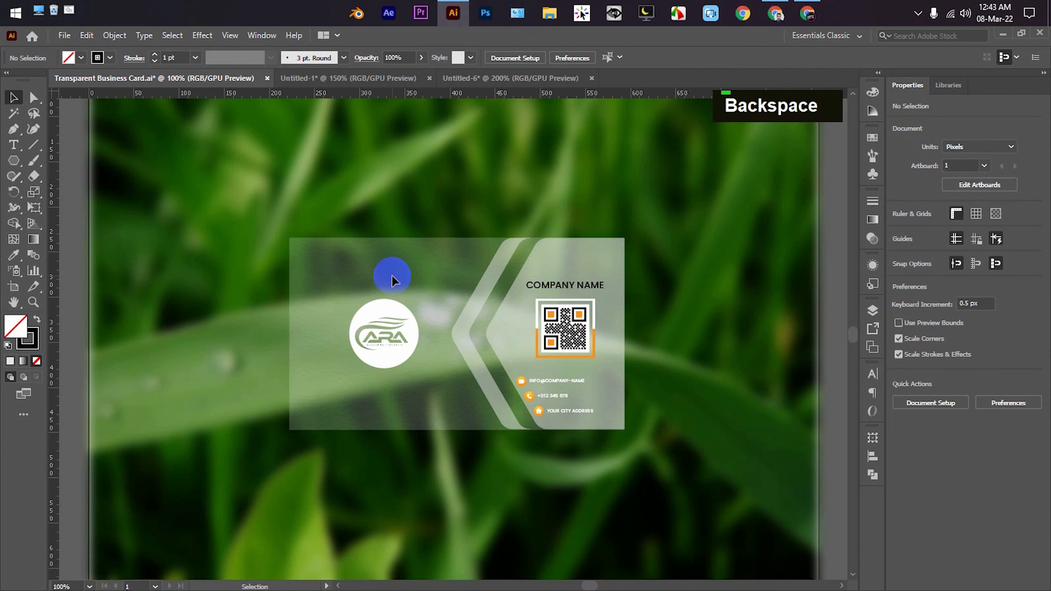
- Unlock all objects in the document and lock the background leaf photo again
key("ctrl+alt+2")
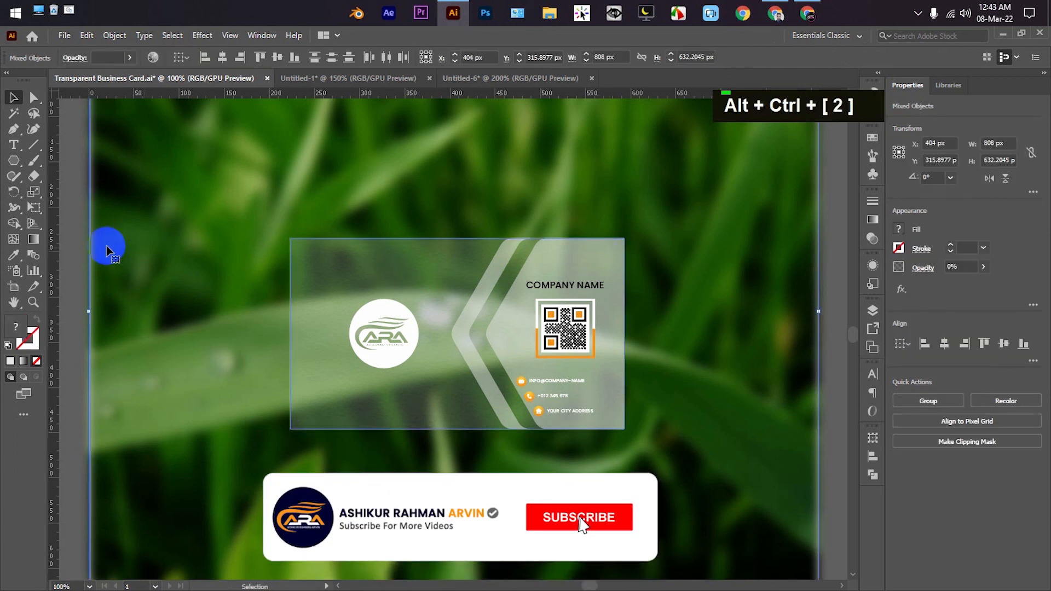
double_click(67, 250)
key("ctrl+2")
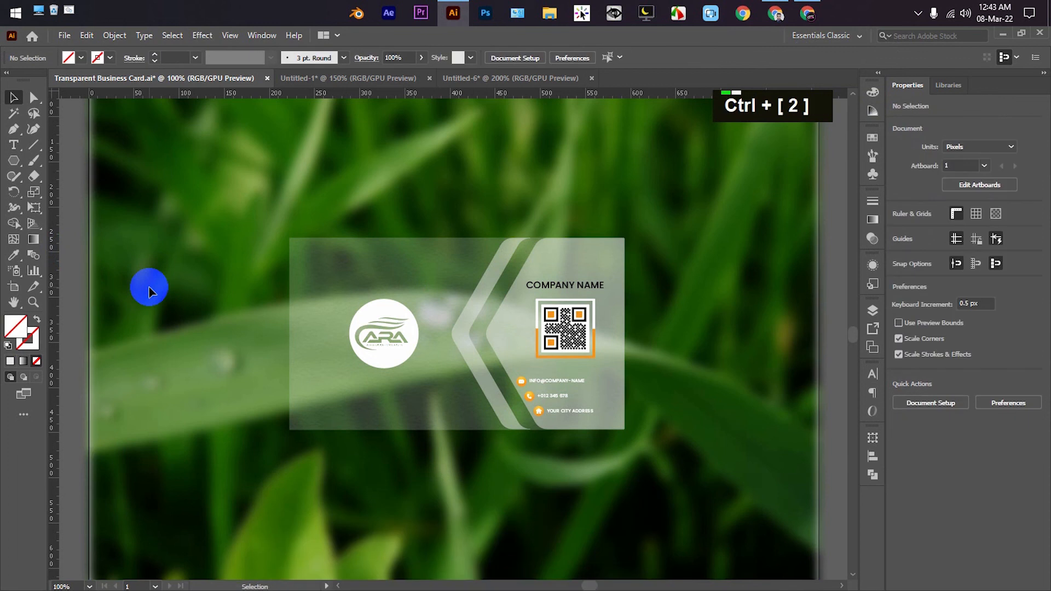